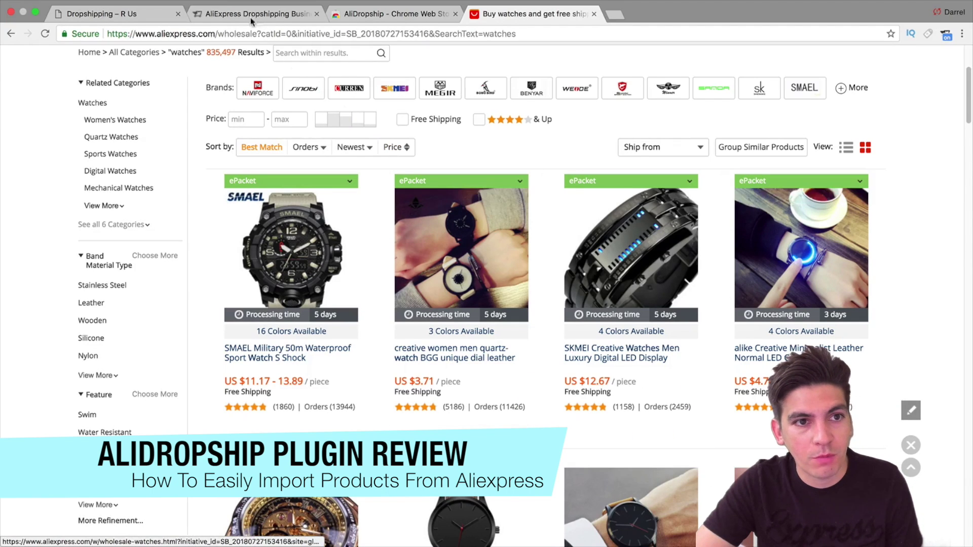
Step: Switch to the 'Dropshipping – R Us' tab showing the gurlez.com store homepage
click(131, 13)
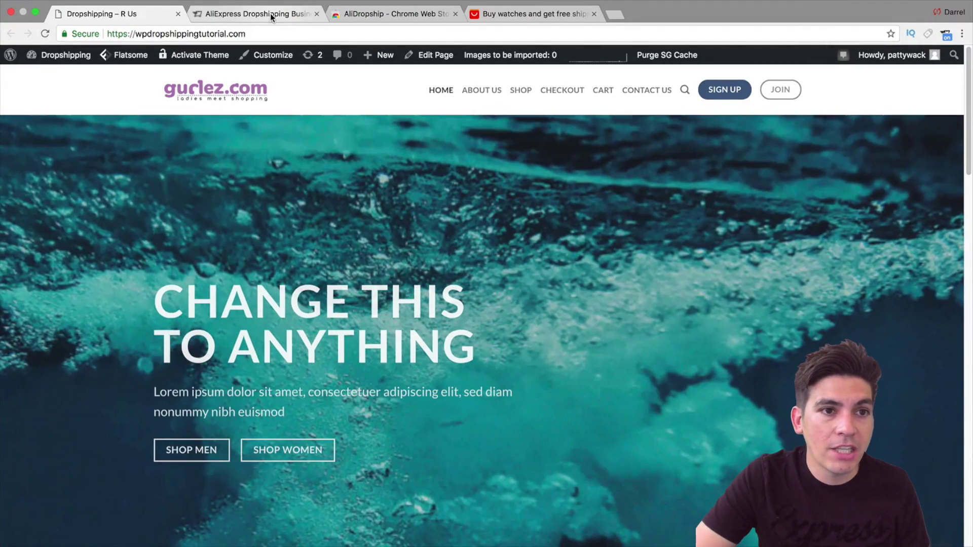
Step: View the alidropship.com site, then the AliDropship extension's Chrome Web Store listing
click(271, 16)
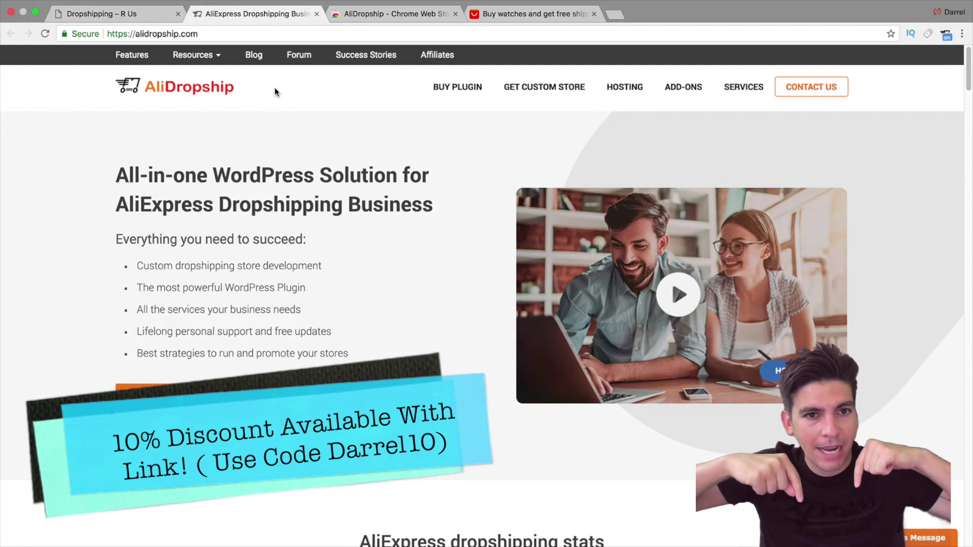
click(410, 13)
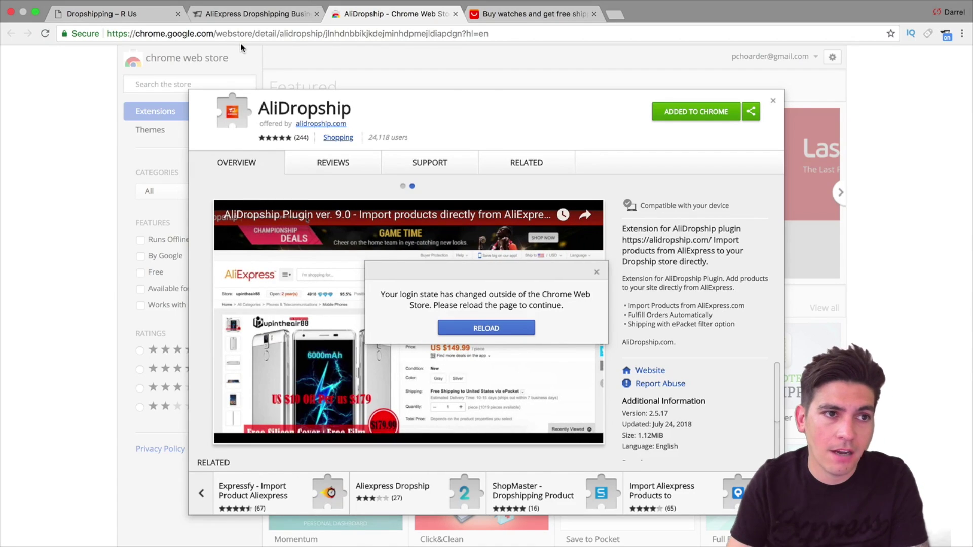
Step: Go back to the AliExpress 'watches' search results with ePacket listings
click(504, 19)
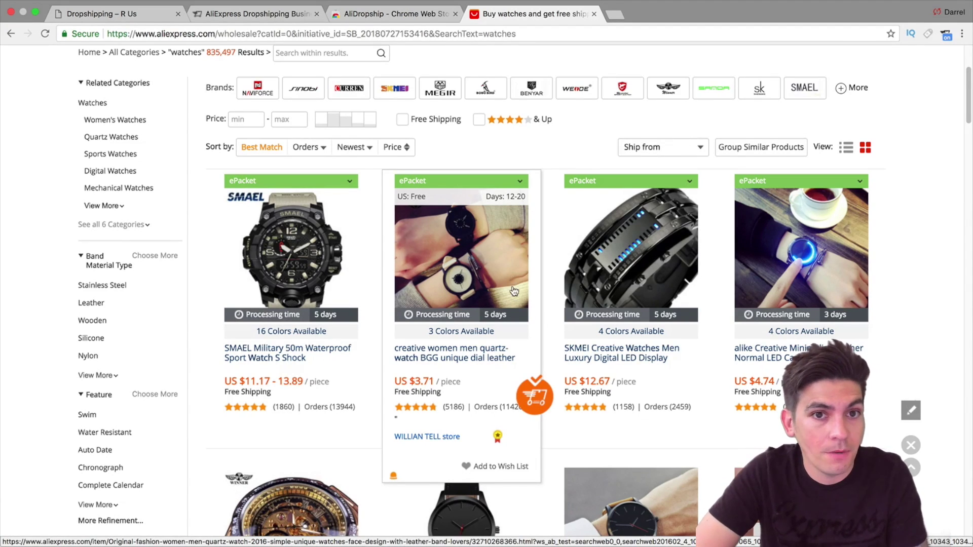
Step: Browse the gurlez.com store's Shop page, then go back to the AliExpress watches results
click(131, 15)
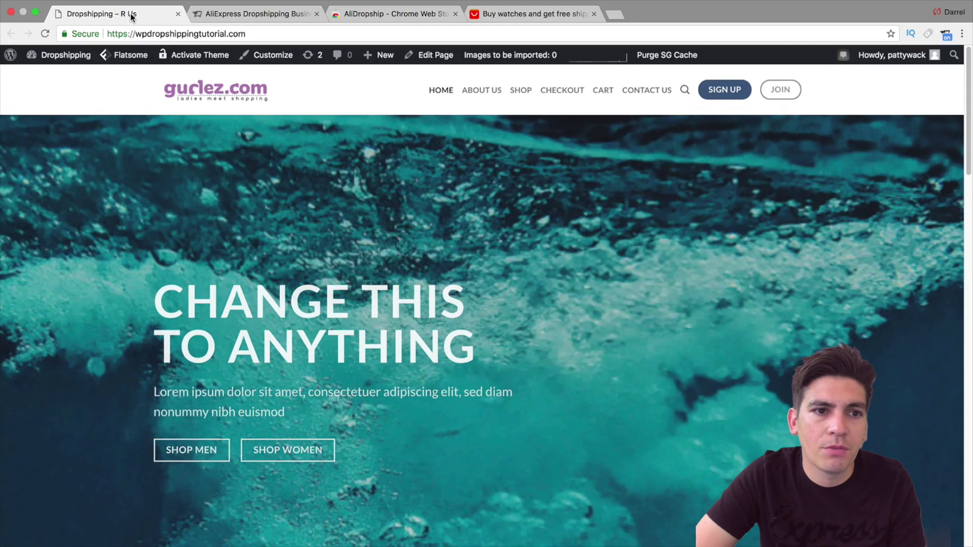
click(522, 97)
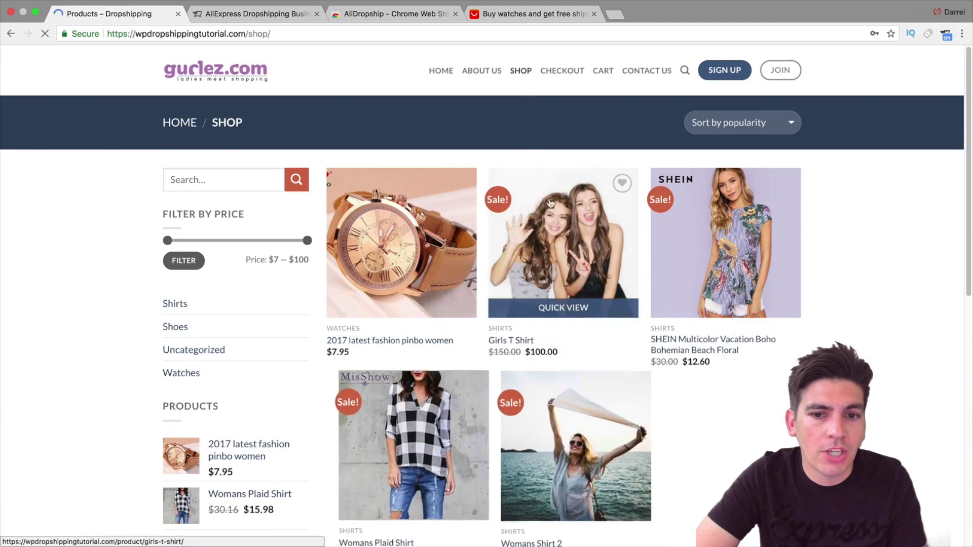
scroll(814, 263, down, 3)
scroll(813, 262, up, 3)
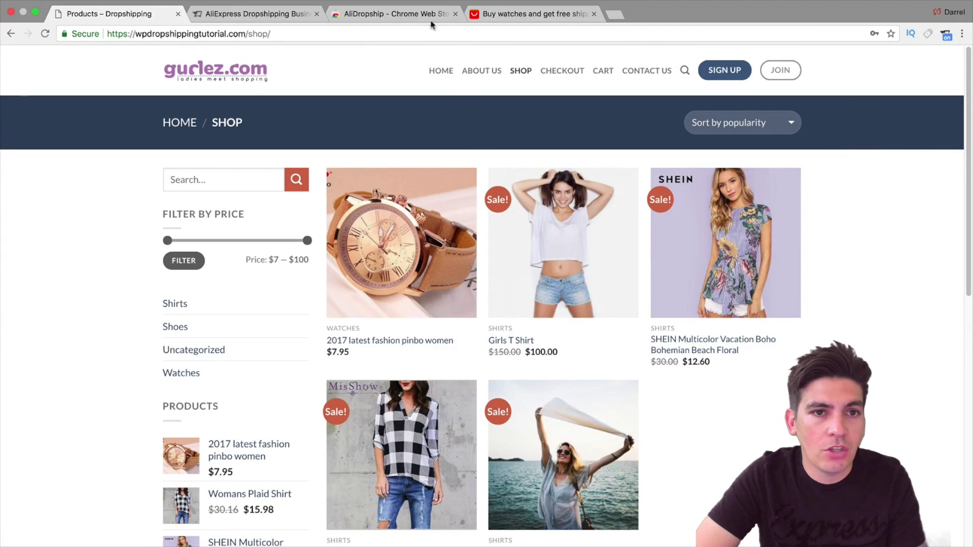
click(489, 17)
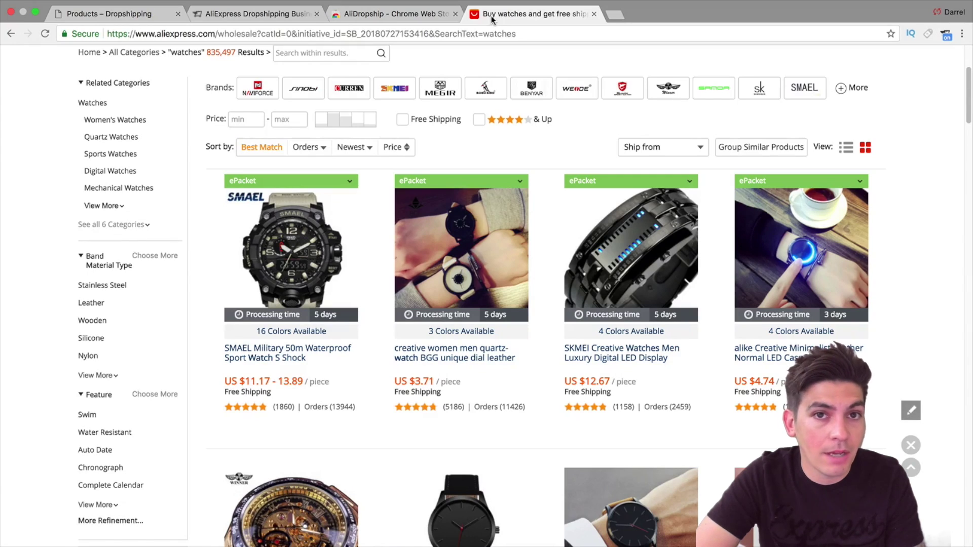
Step: Queue the JEANE CARTER and malloom Gold ePacket watches in AliDropship, reaching 14/47 items
mouse_move(471, 315)
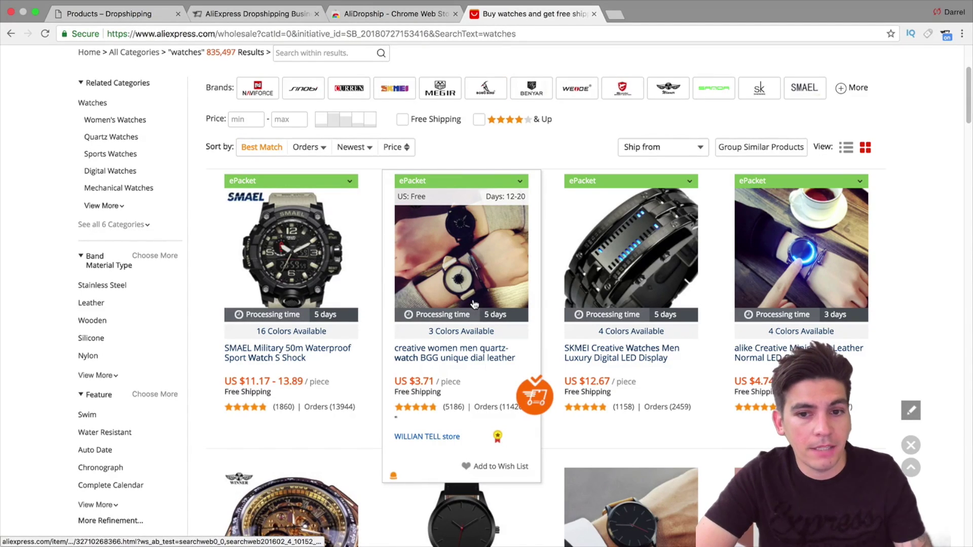
scroll(474, 304, down, 1)
mouse_move(604, 310)
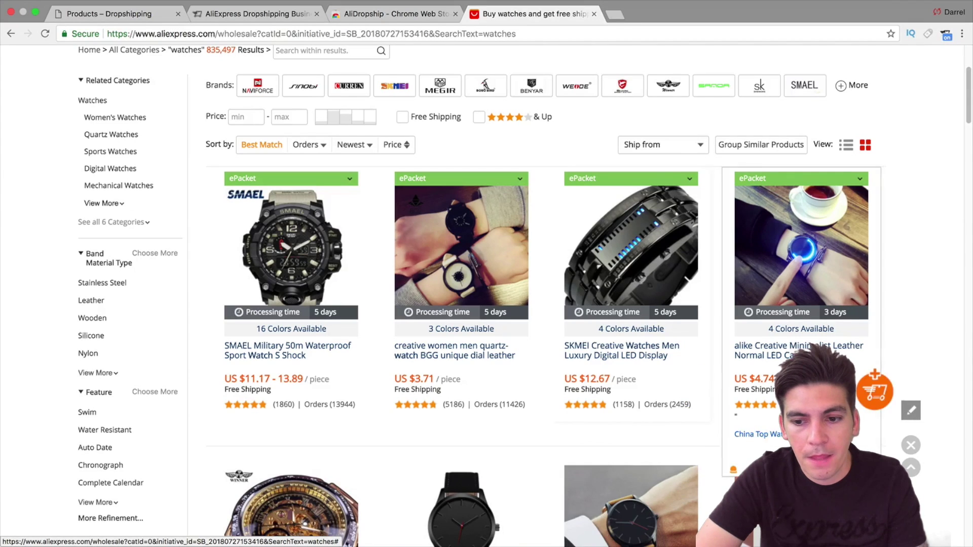
scroll(879, 372, down, 5)
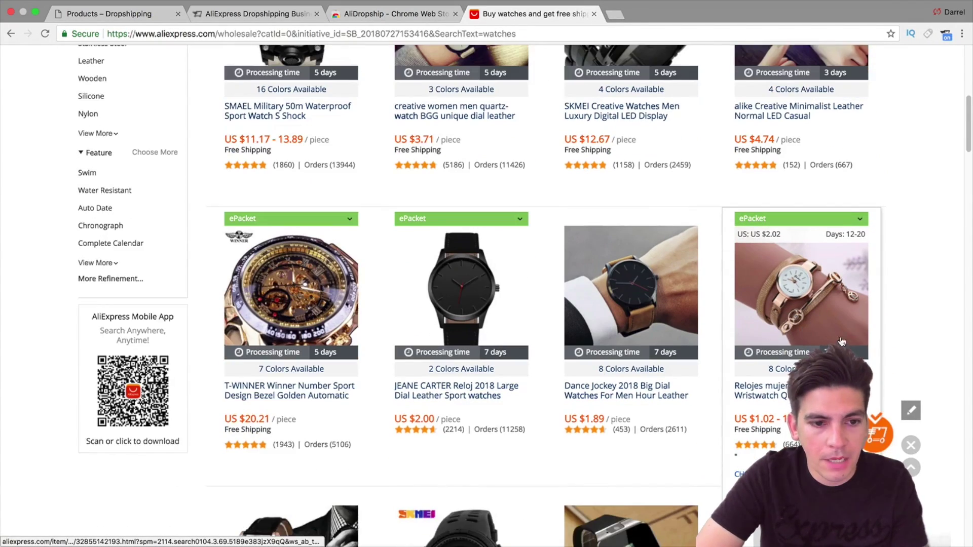
mouse_move(482, 341)
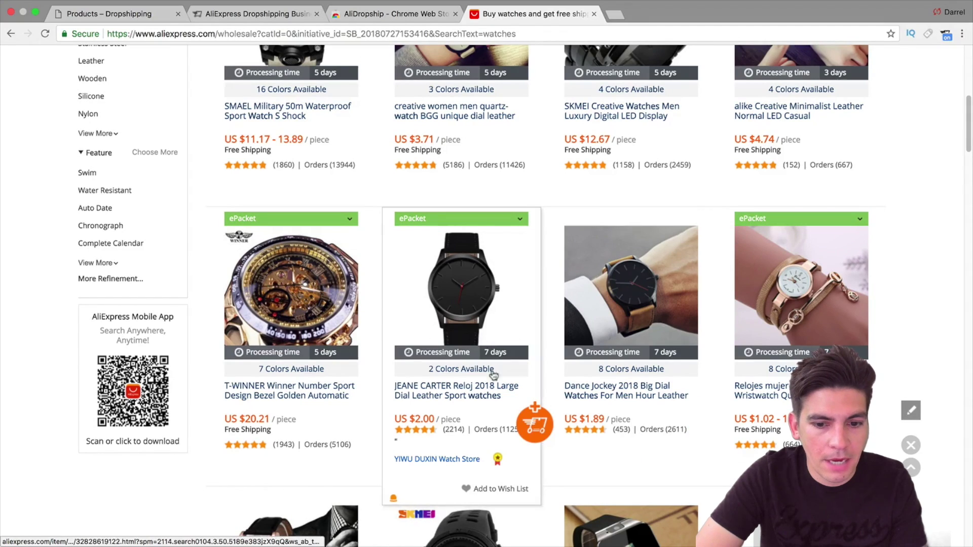
click(537, 426)
scroll(537, 425, down, 3)
scroll(537, 420, down, 3)
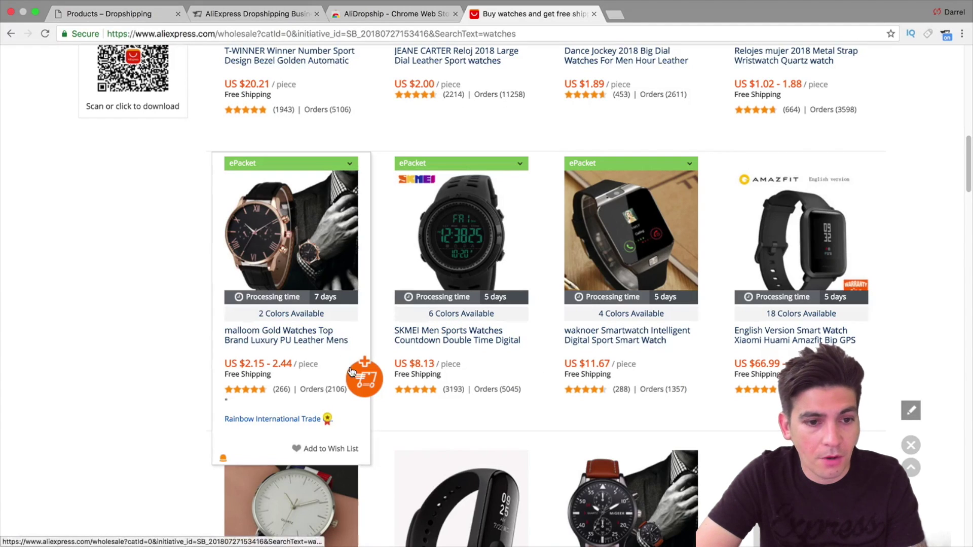
click(366, 378)
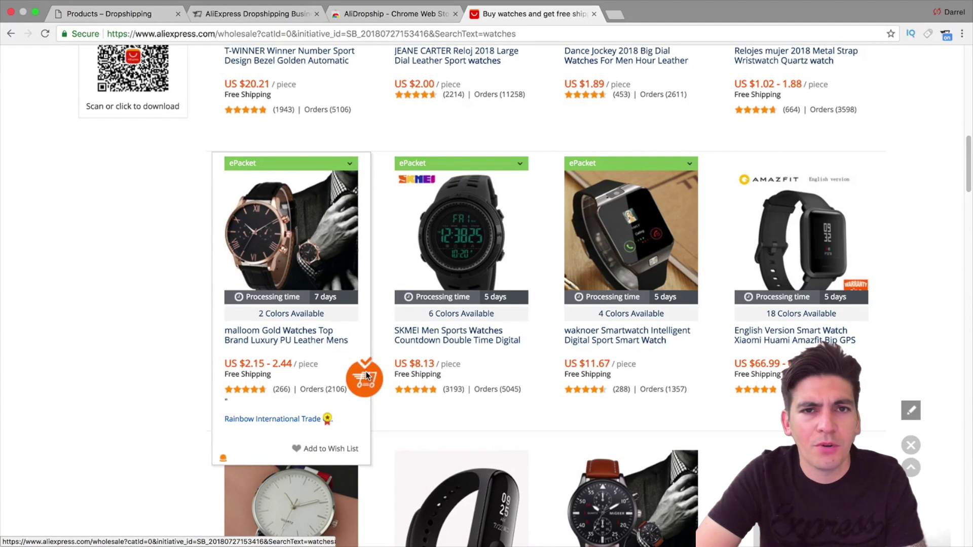
scroll(367, 372, down, 3)
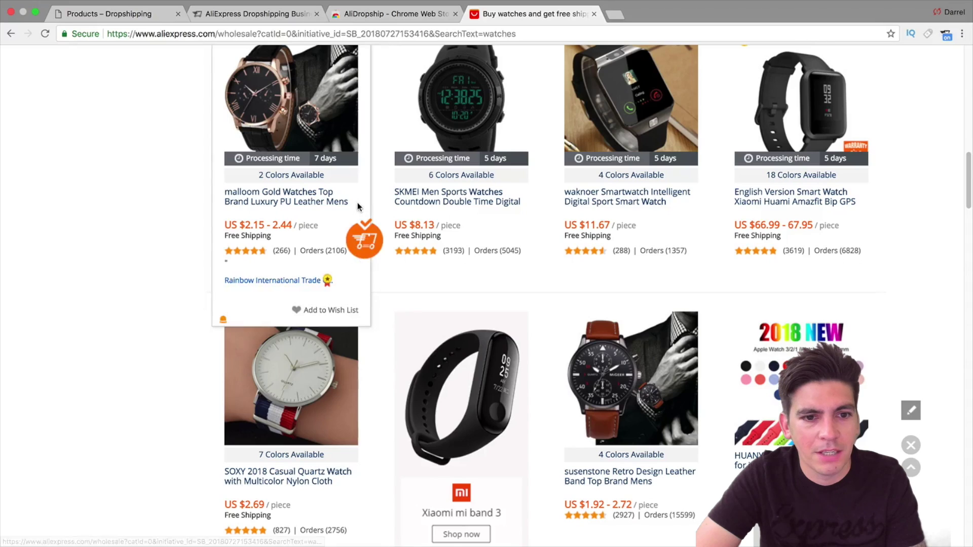
scroll(486, 379, down, 3)
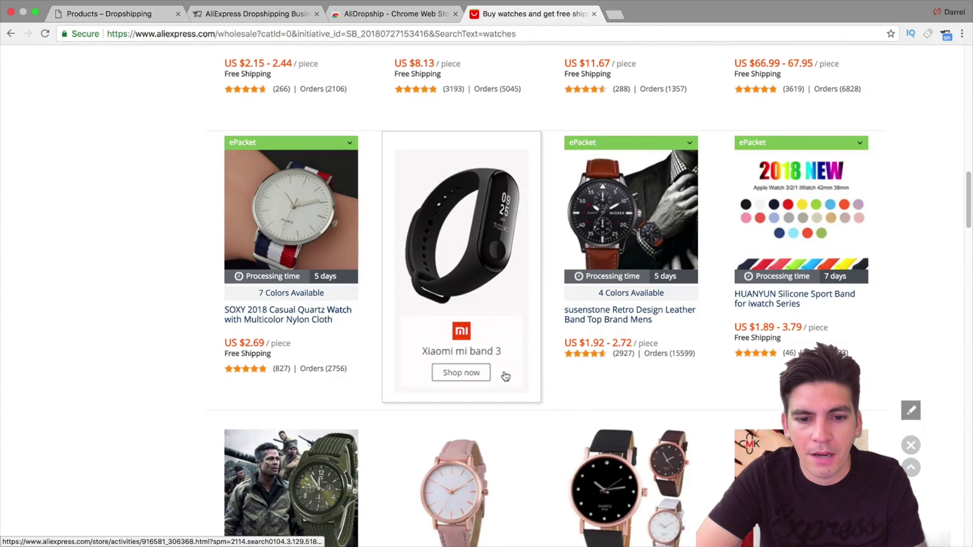
scroll(552, 364, up, 15)
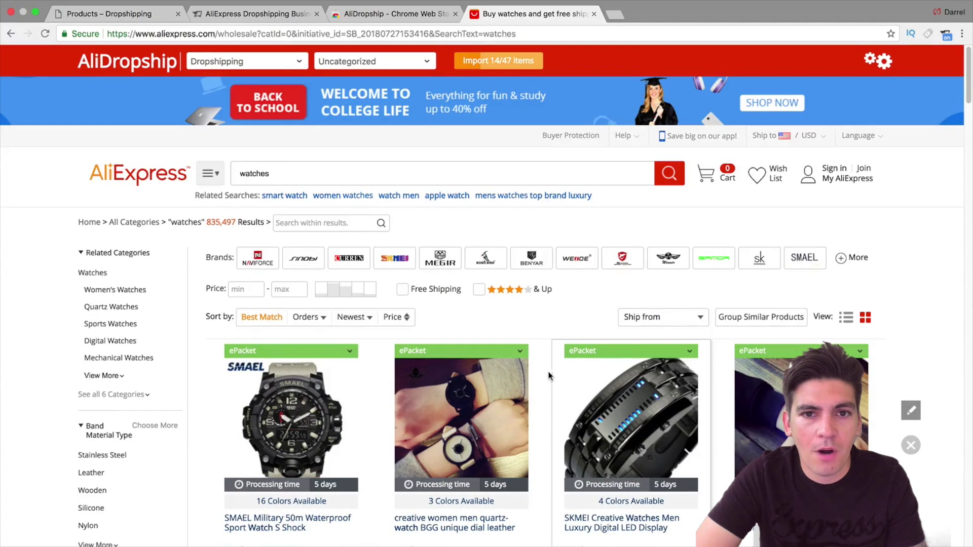
Step: Check the Uncategorized category and import the 15 queued watches into the store
scroll(601, 316, down, 13)
scroll(600, 316, down, 17)
scroll(631, 217, up, 2)
scroll(631, 217, up, 16)
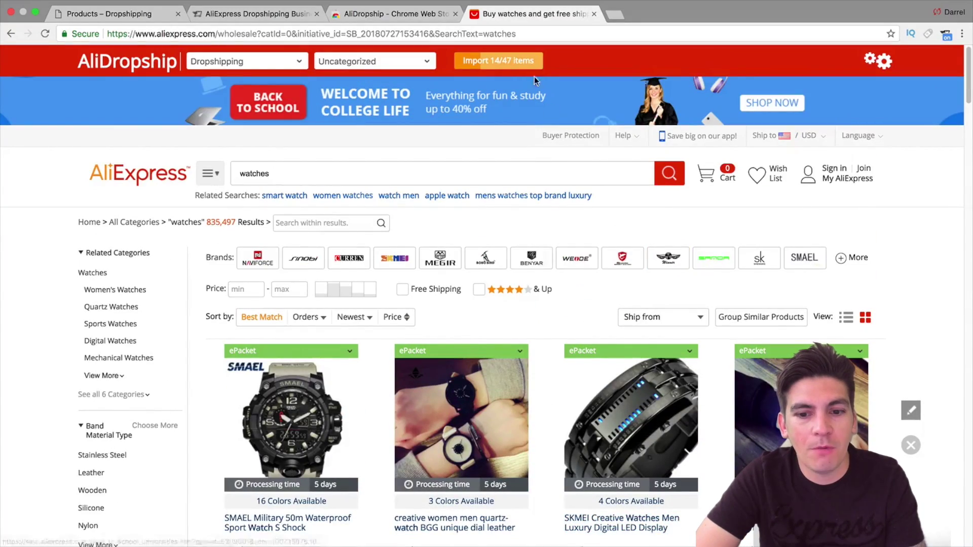
scroll(535, 112, down, 4)
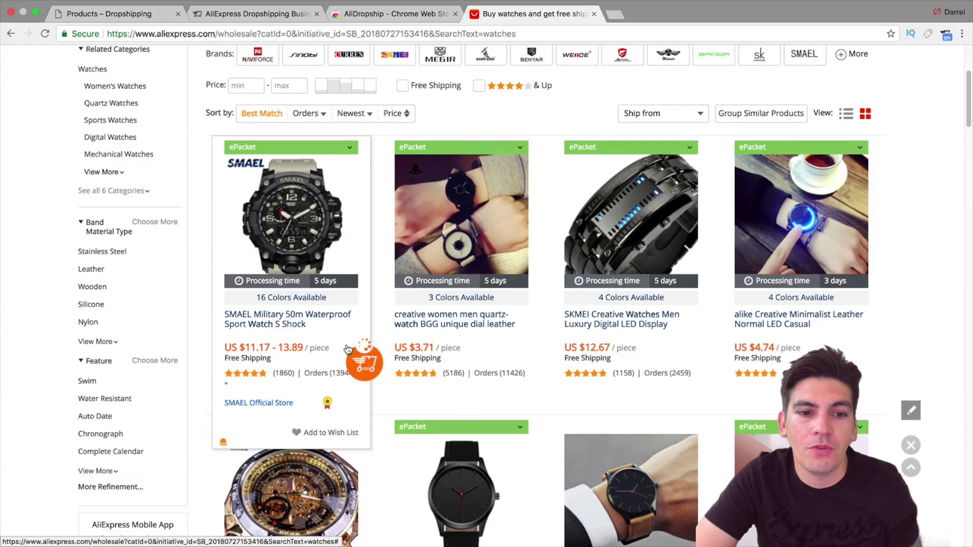
scroll(348, 334, up, 4)
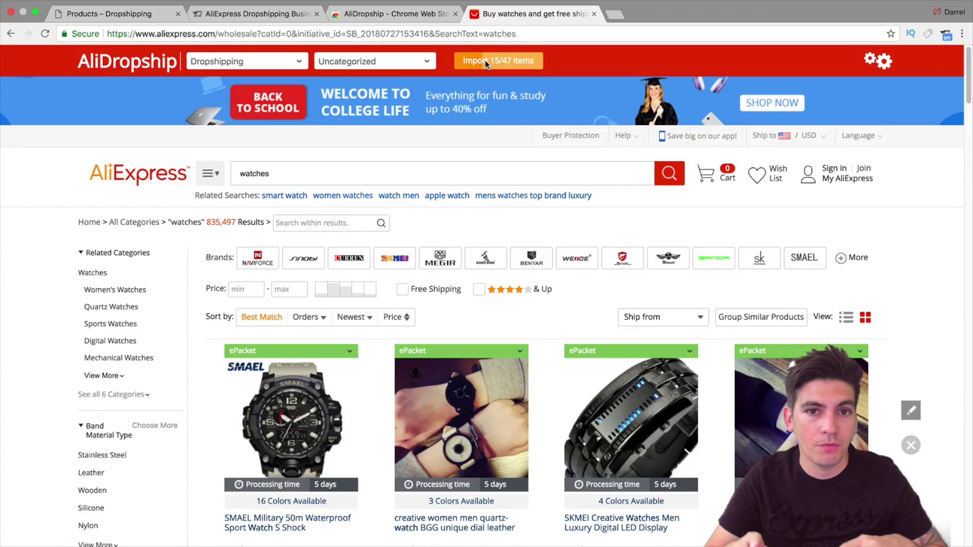
click(417, 60)
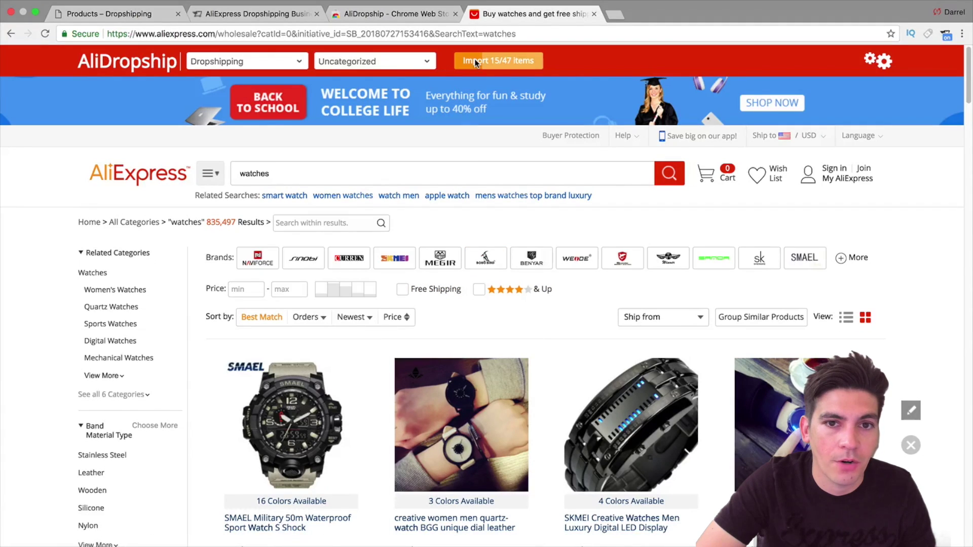
click(504, 59)
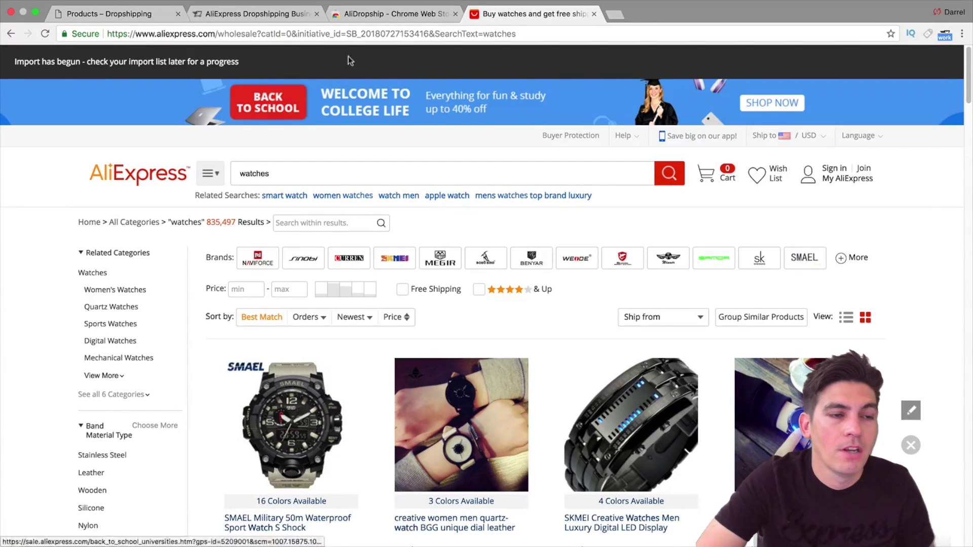
Step: Load the store's wp-admin address from the shop tab
click(118, 14)
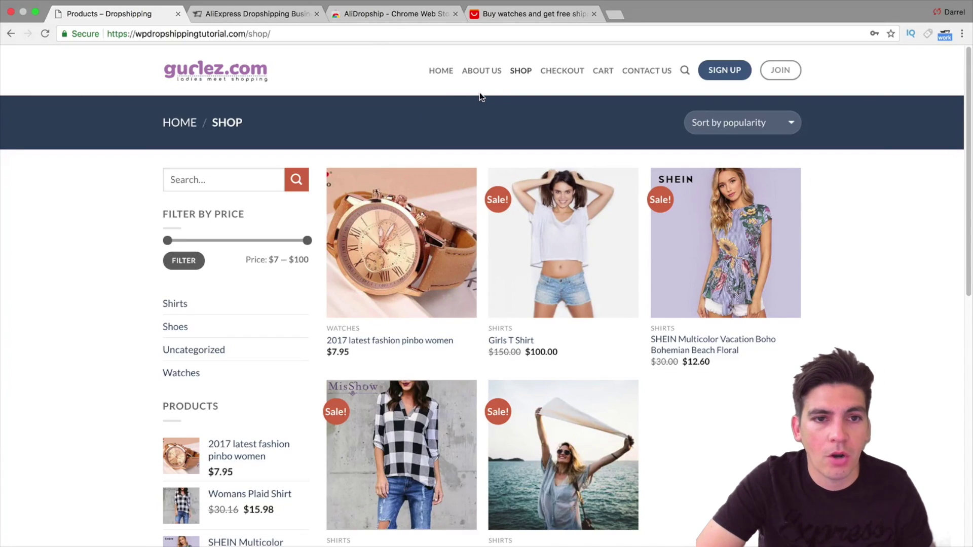
click(245, 33)
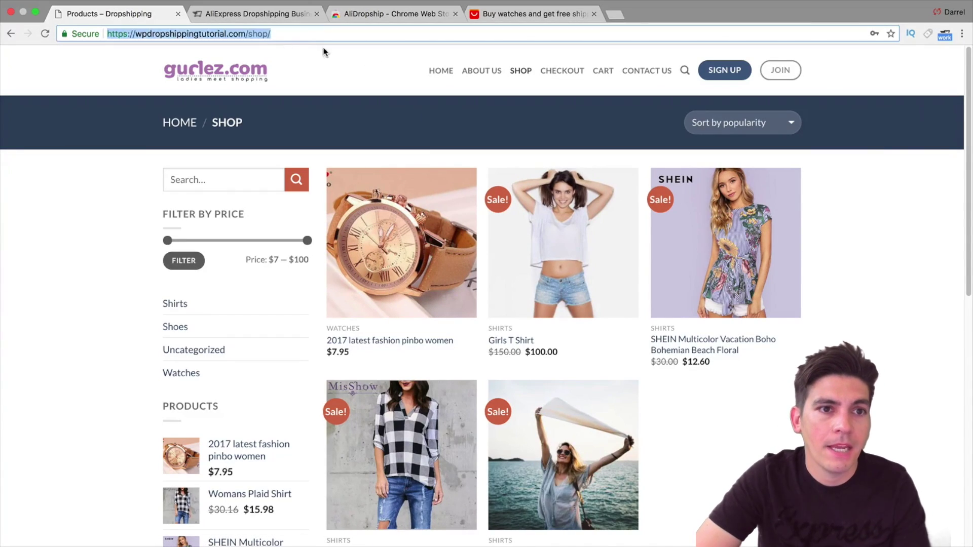
click(256, 33)
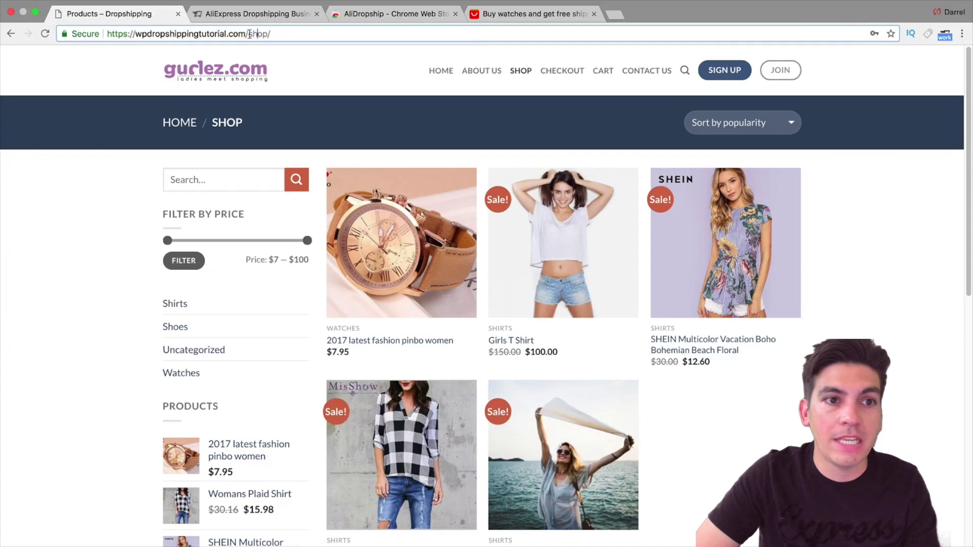
text(wp-admin)
key(Return)
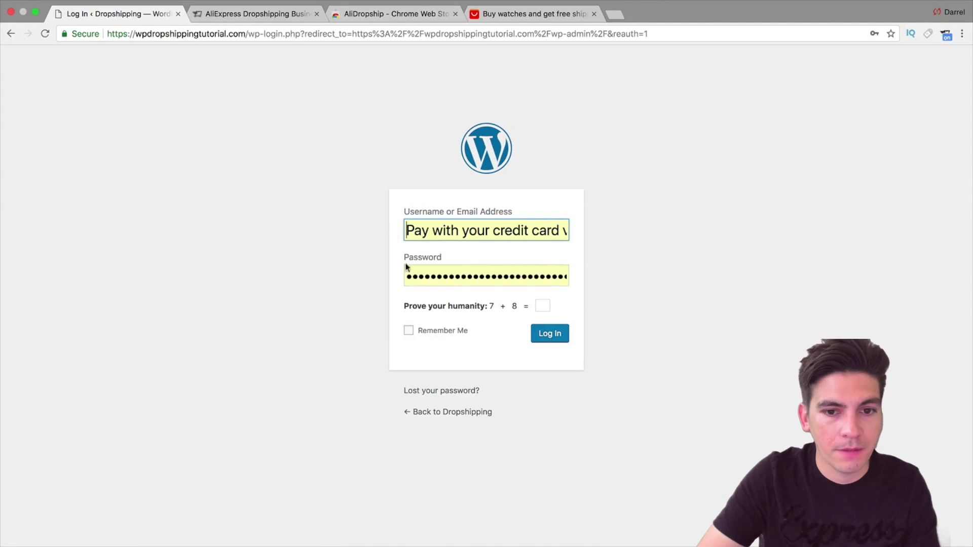
Step: Sign in with the saved username and password, answering the humanity check sum
click(465, 230)
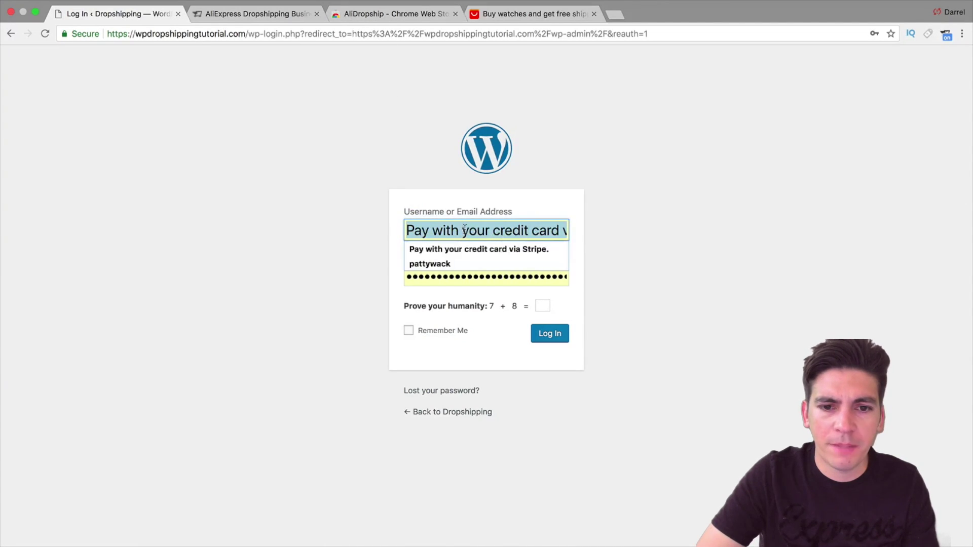
text(patty)
key(Down)
key(Tab)
text(*****)
key(Tab)
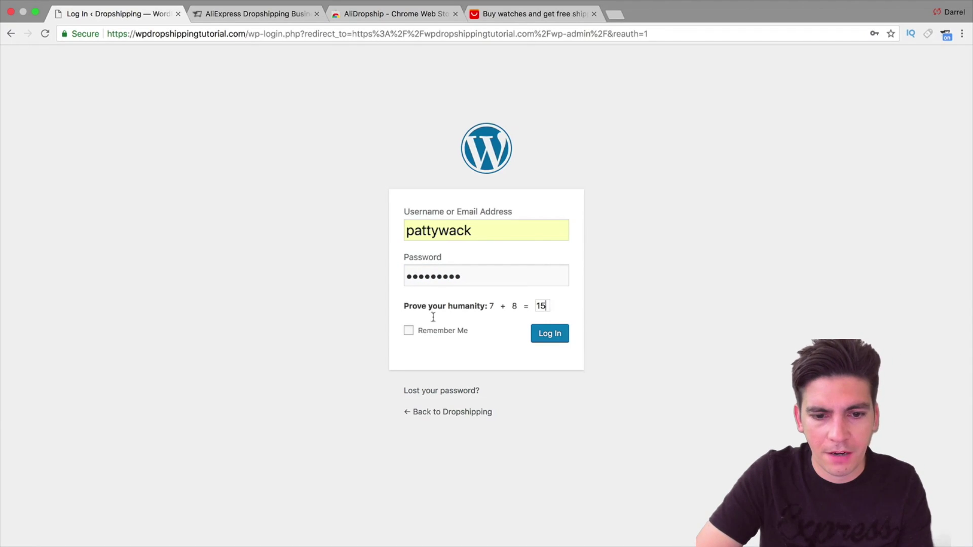
click(544, 334)
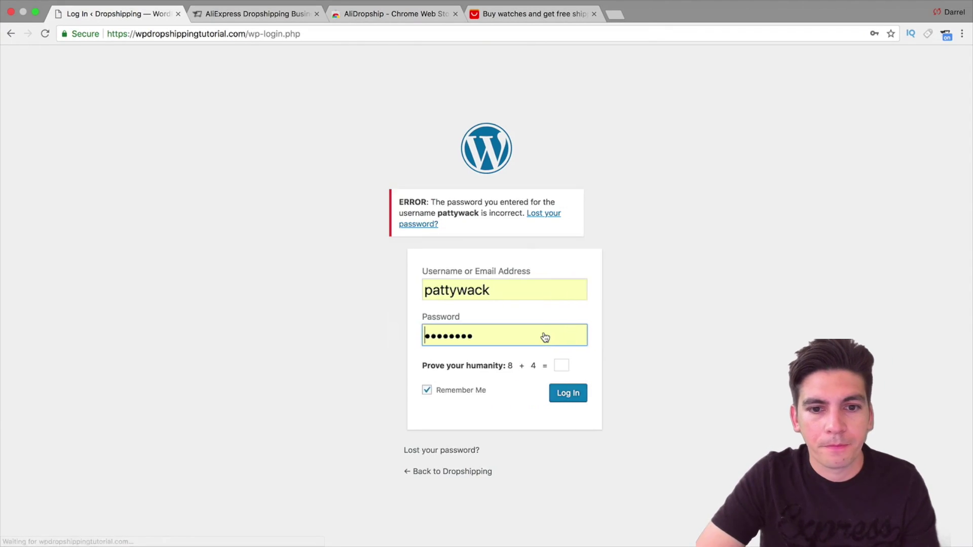
click(542, 333)
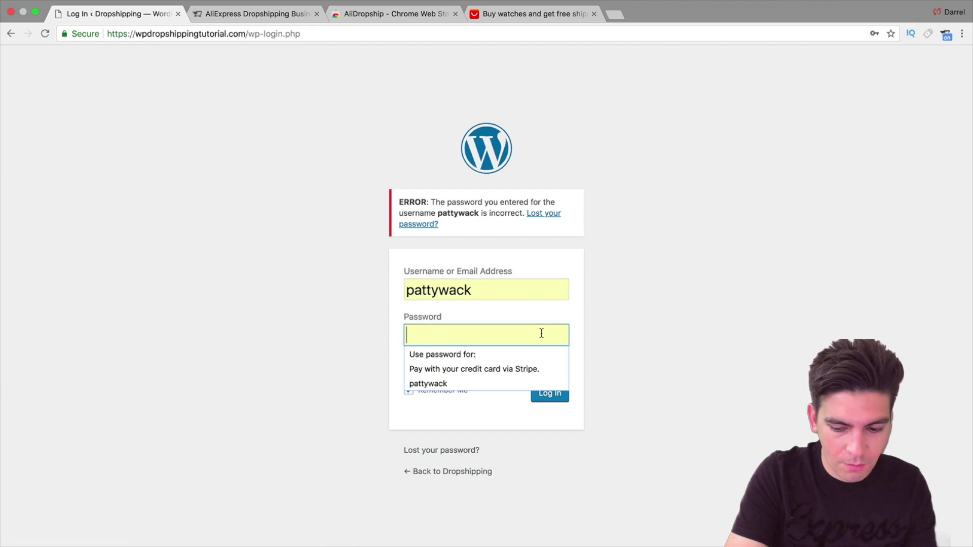
key(Tab)
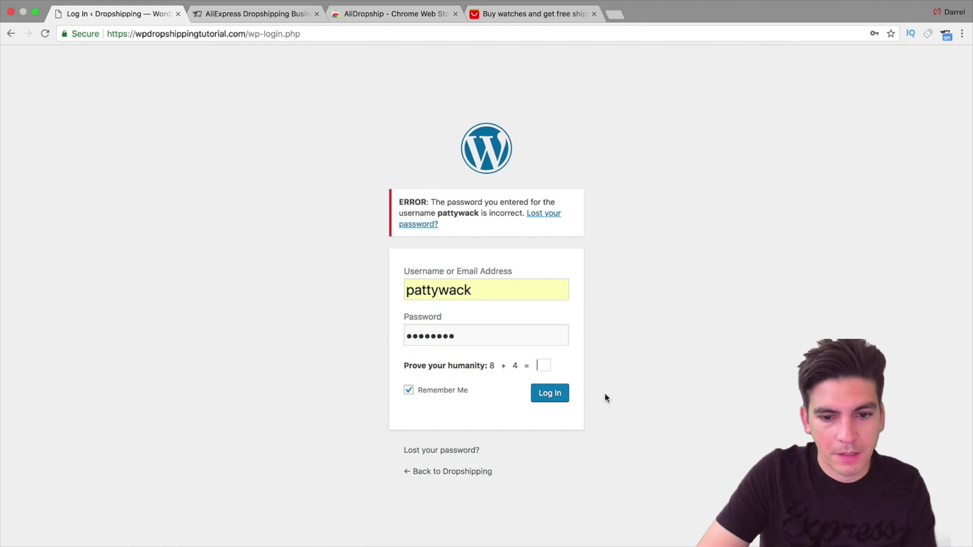
click(558, 395)
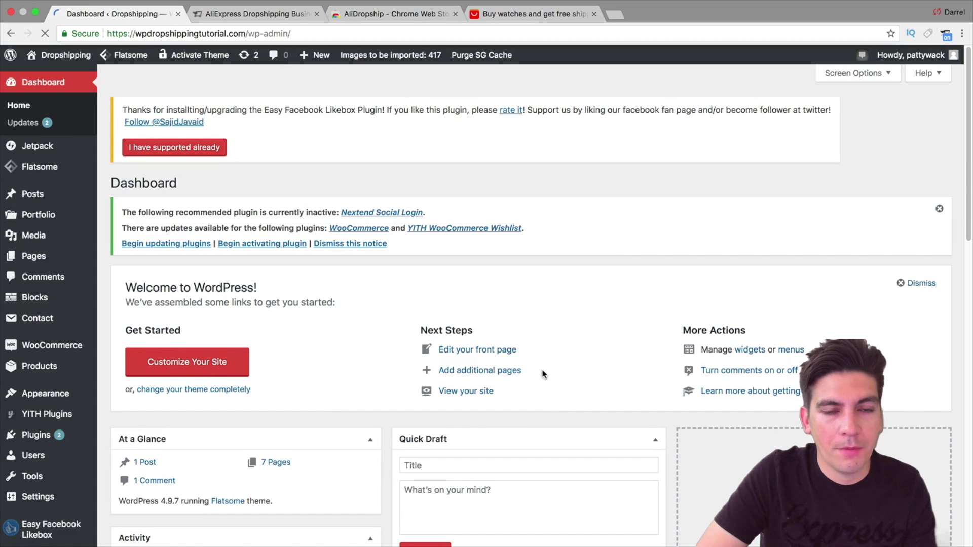
Step: Review the imported watches and prices on the live Shop page, then return to AliExpress
mouse_move(66, 56)
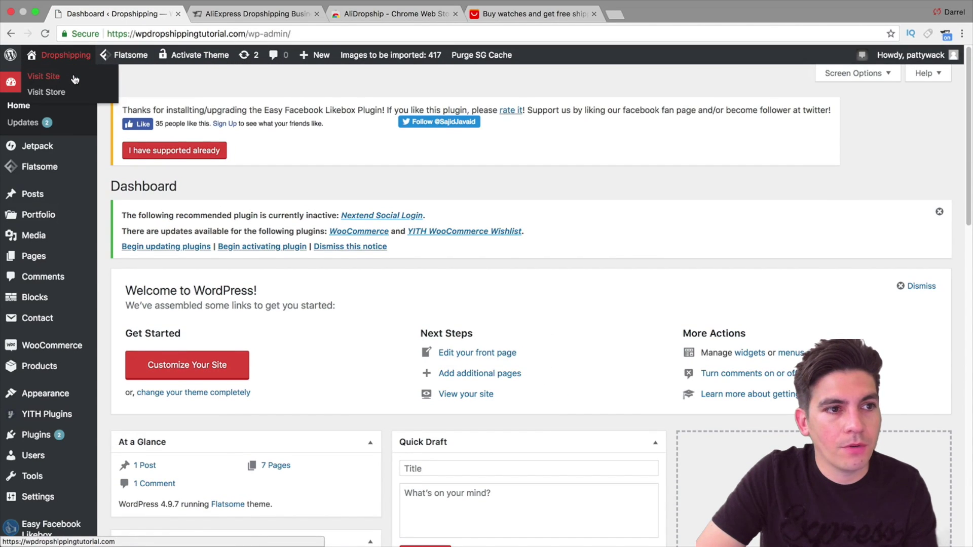
click(75, 79)
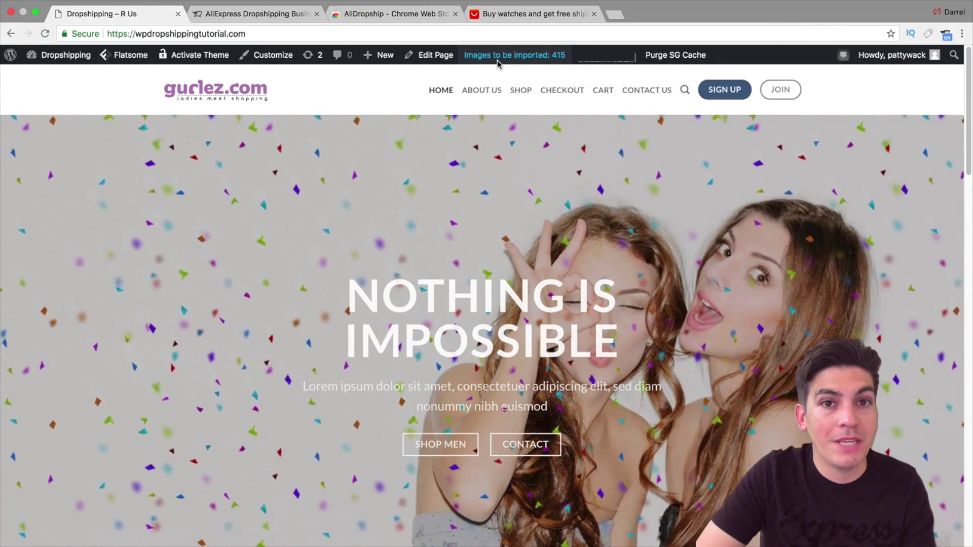
click(521, 92)
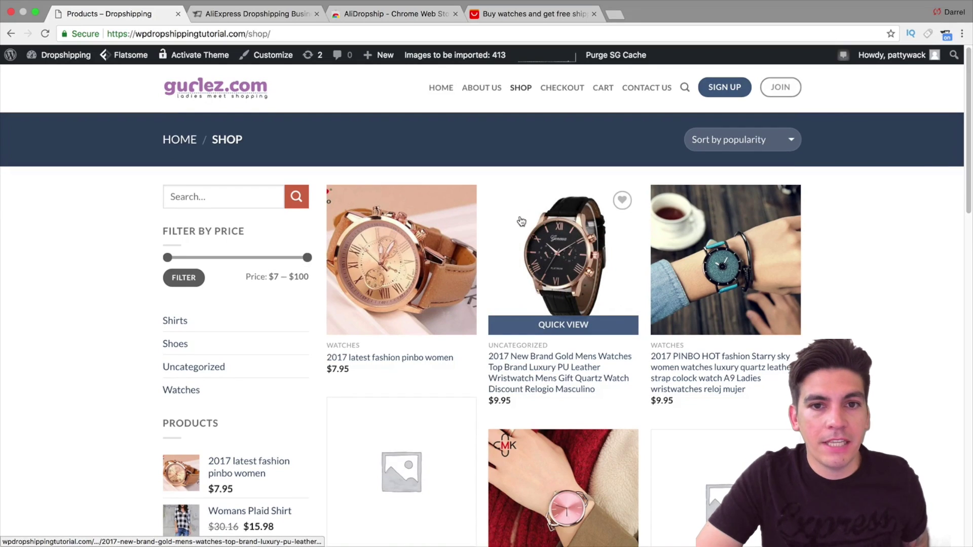
scroll(520, 221, down, 2)
scroll(520, 221, down, 5)
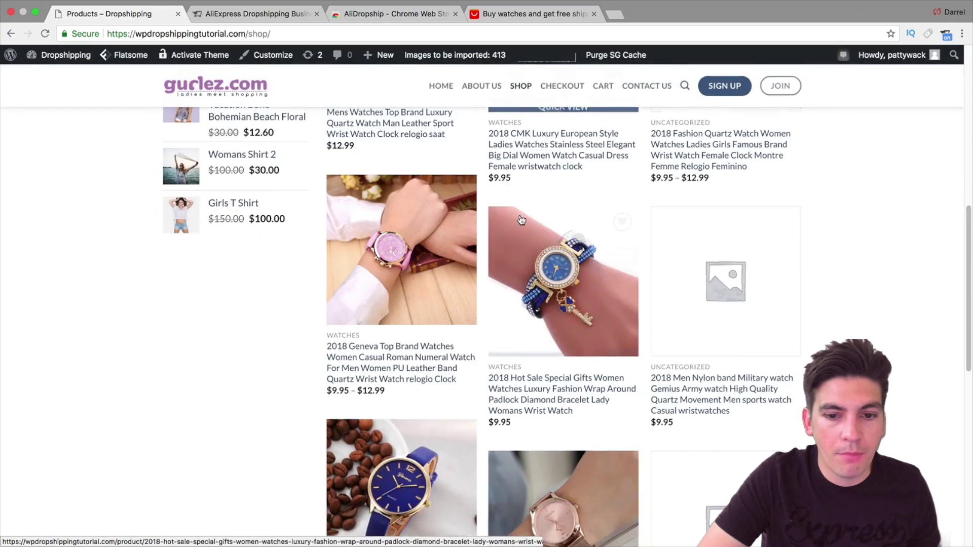
scroll(523, 222, up, 5)
scroll(523, 222, down, 2)
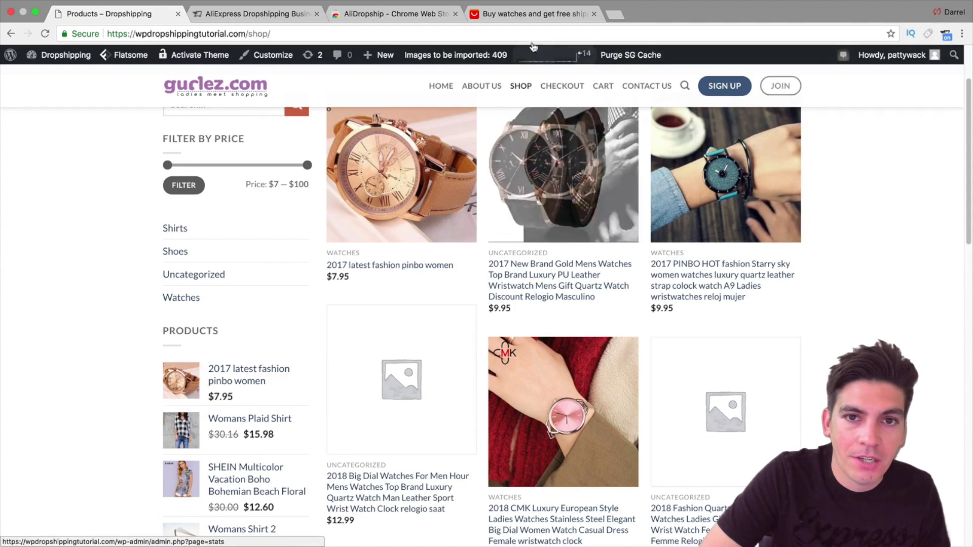
click(532, 15)
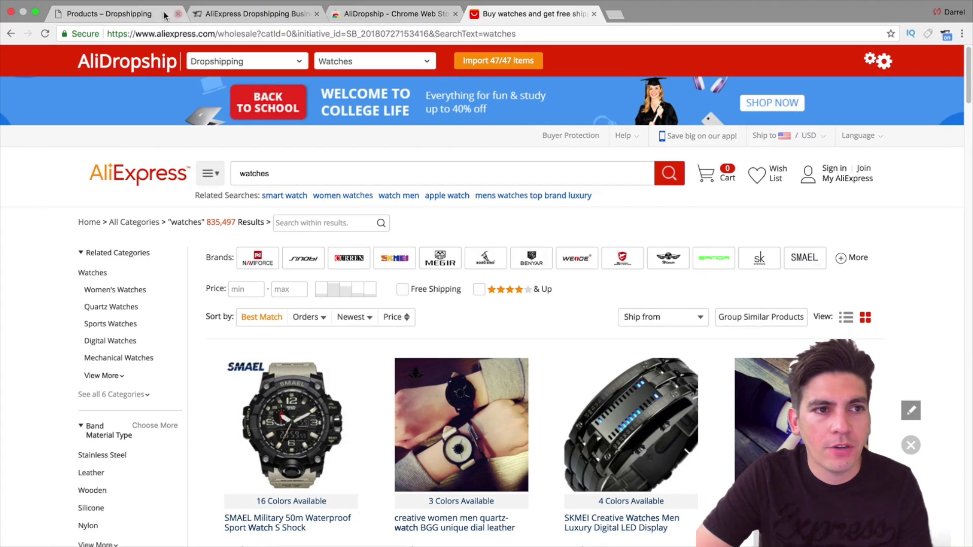
Step: Open the admin Dashboard from the site-name menu, browse AliExpress watches, then return to it
click(138, 15)
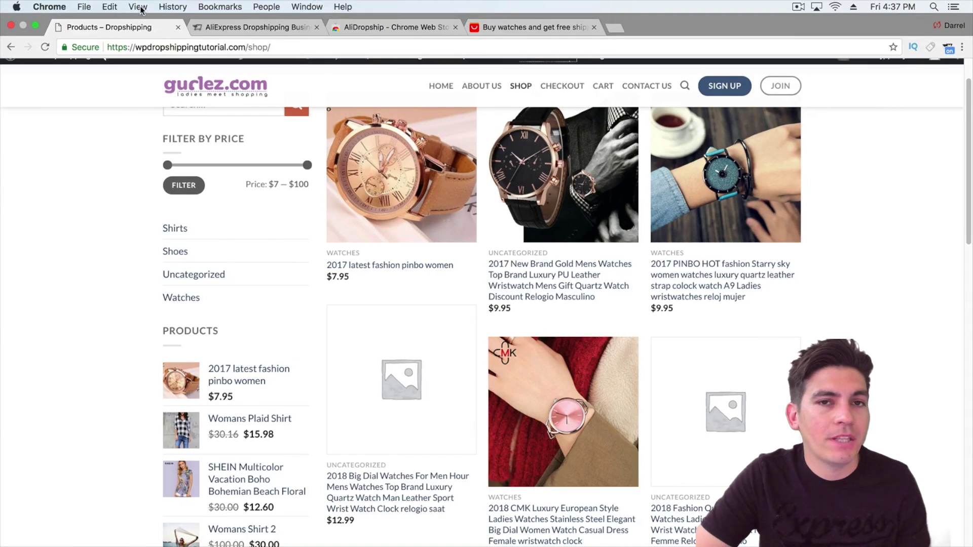
mouse_move(56, 56)
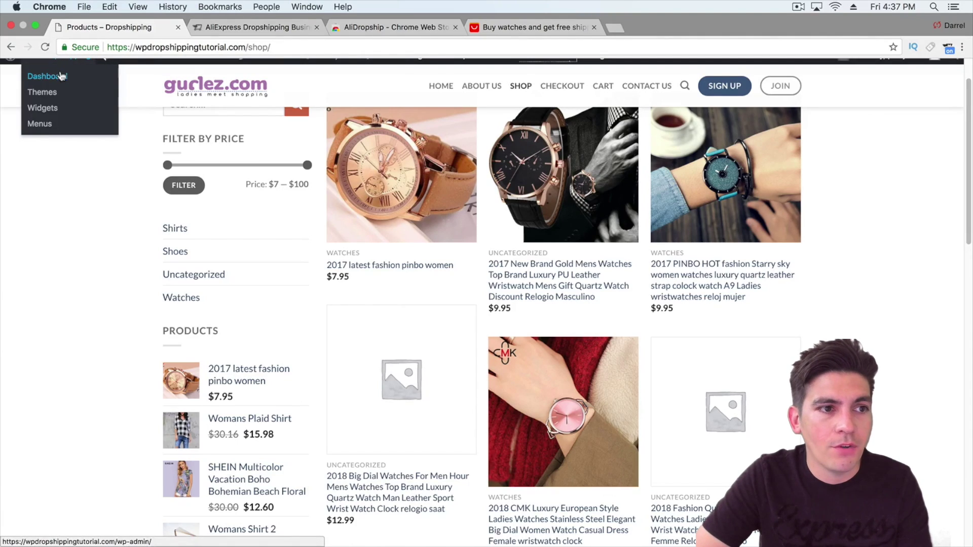
click(61, 77)
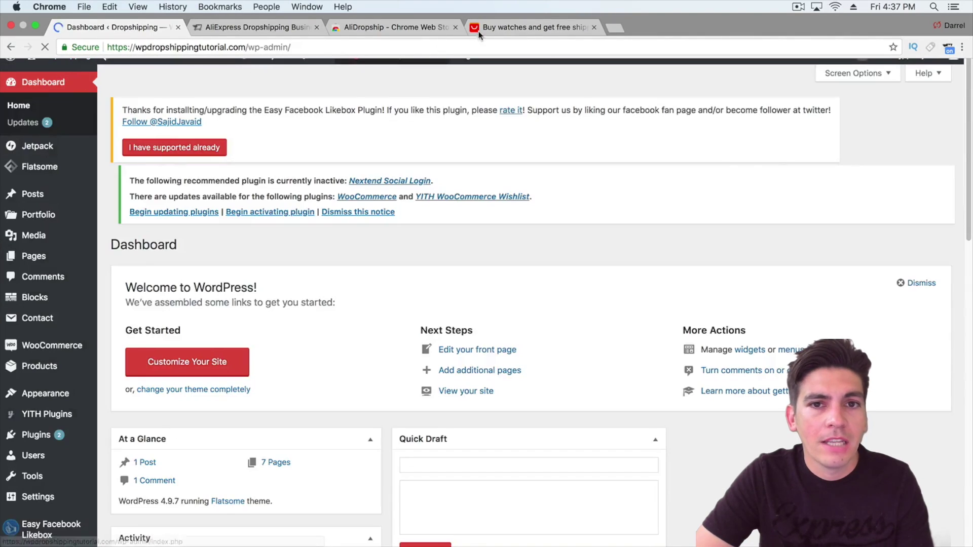
click(532, 27)
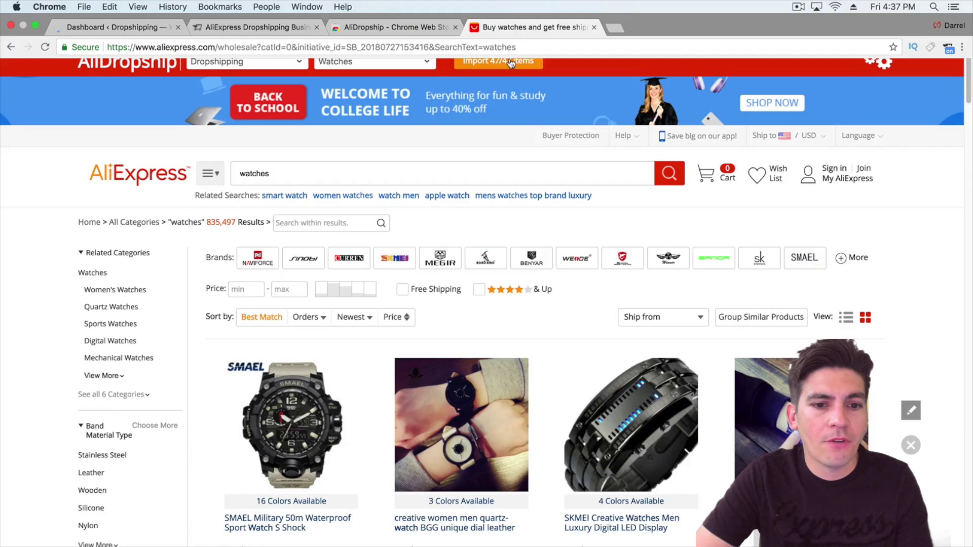
scroll(517, 294, down, 3)
scroll(516, 291, up, 3)
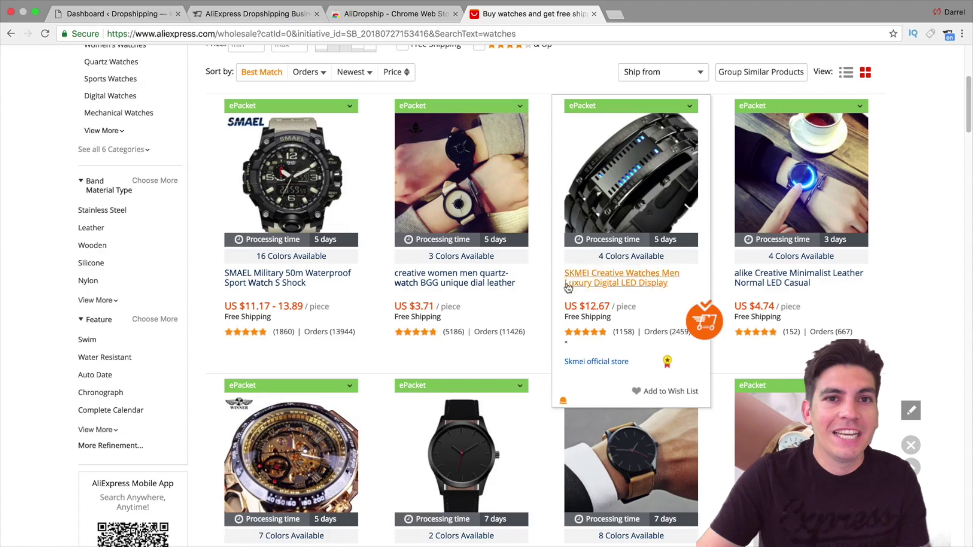
scroll(55, 96, up, 2)
click(110, 14)
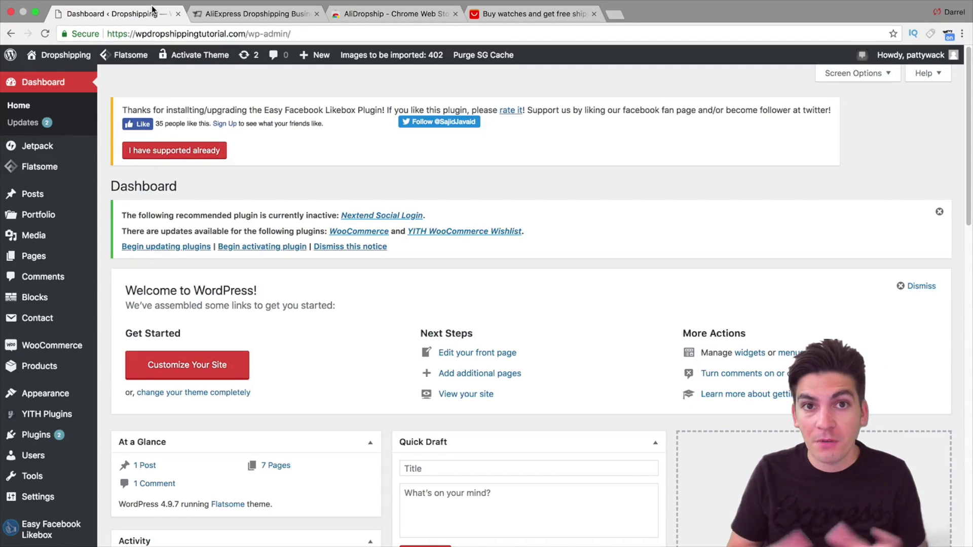
Step: Open AliDropship Woo's Import Products page from the admin sidebar
scroll(13, 172, down, 5)
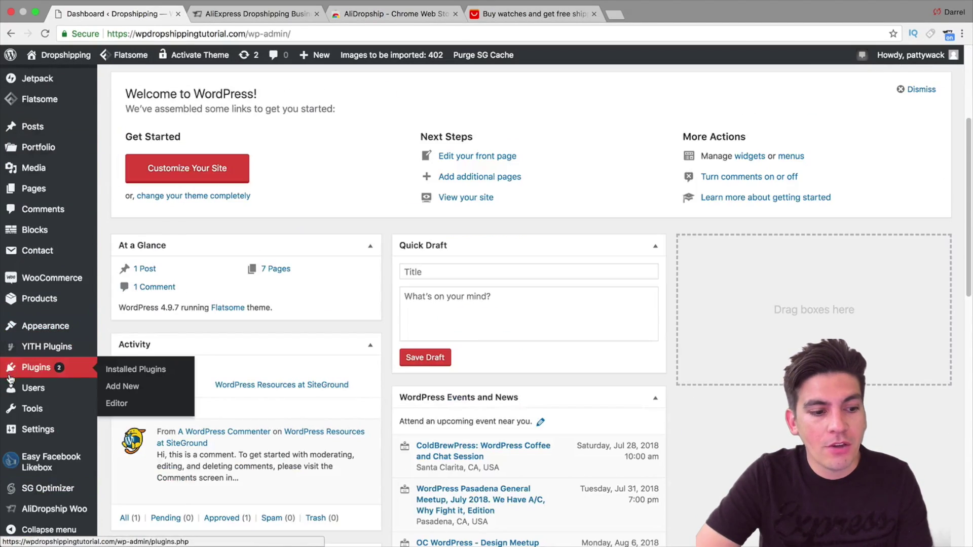
mouse_move(13, 393)
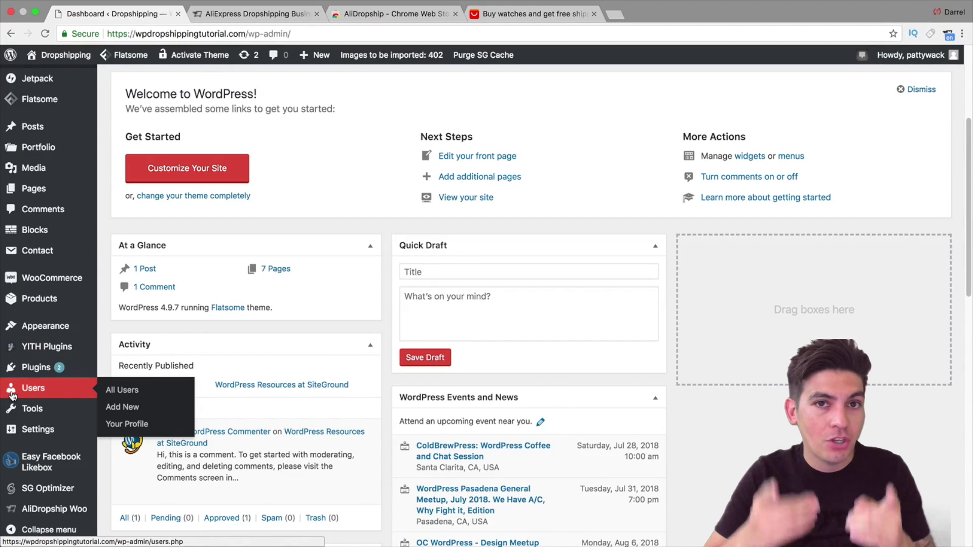
click(23, 512)
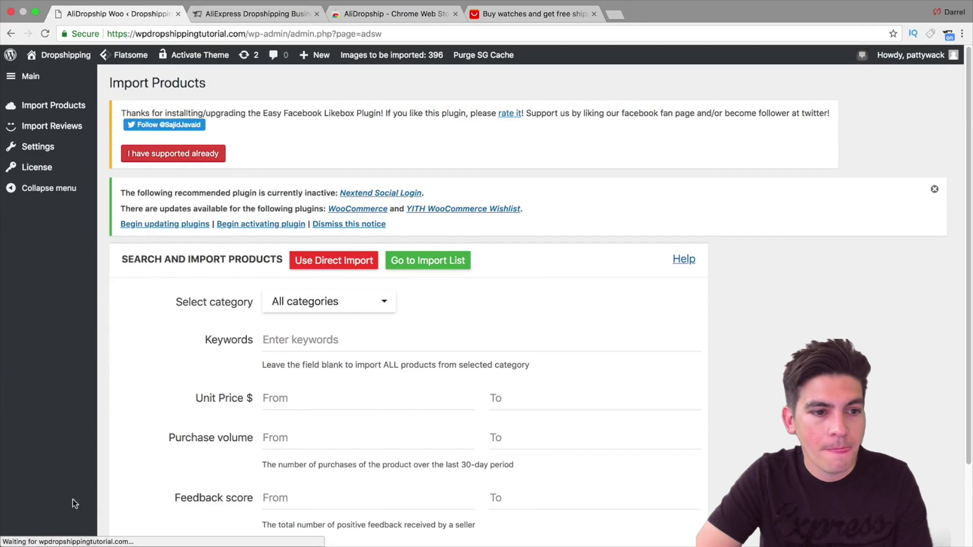
Step: In Settings > Pricing, delete every markup formula row, ending with the $100 < cost < ∞ rule
click(64, 154)
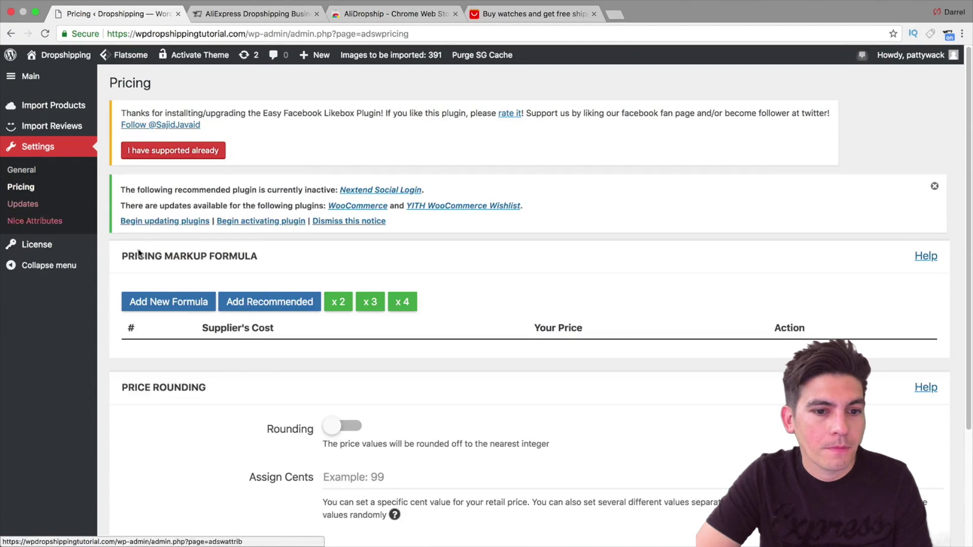
scroll(152, 253, down, 3)
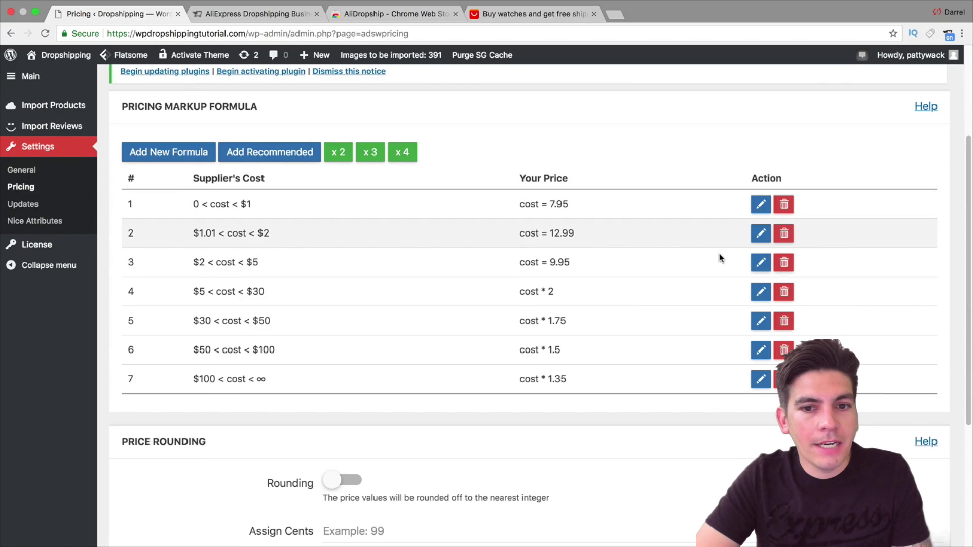
click(791, 205)
click(787, 205)
click(781, 205)
click(781, 205)
click(780, 205)
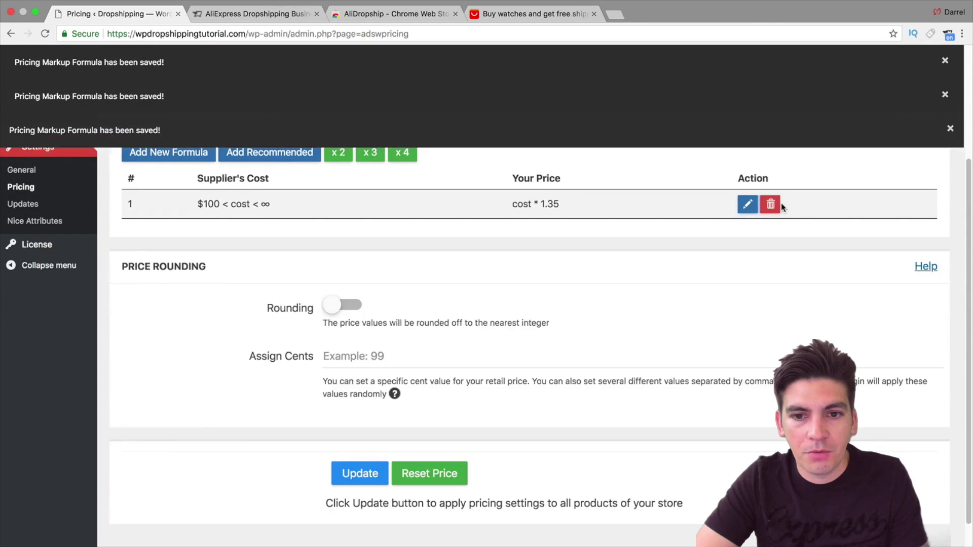
click(781, 206)
click(780, 205)
click(780, 206)
click(945, 60)
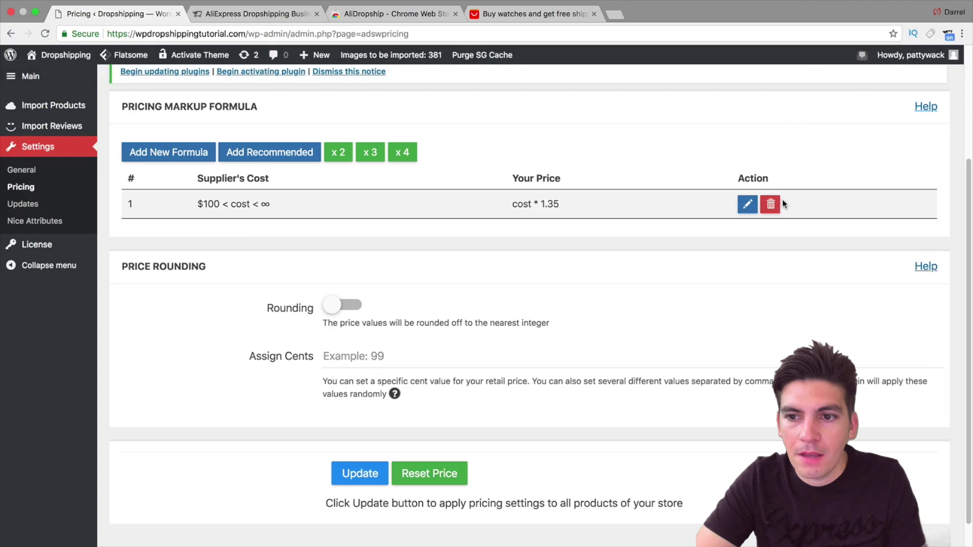
click(773, 204)
scroll(613, 198, up, 5)
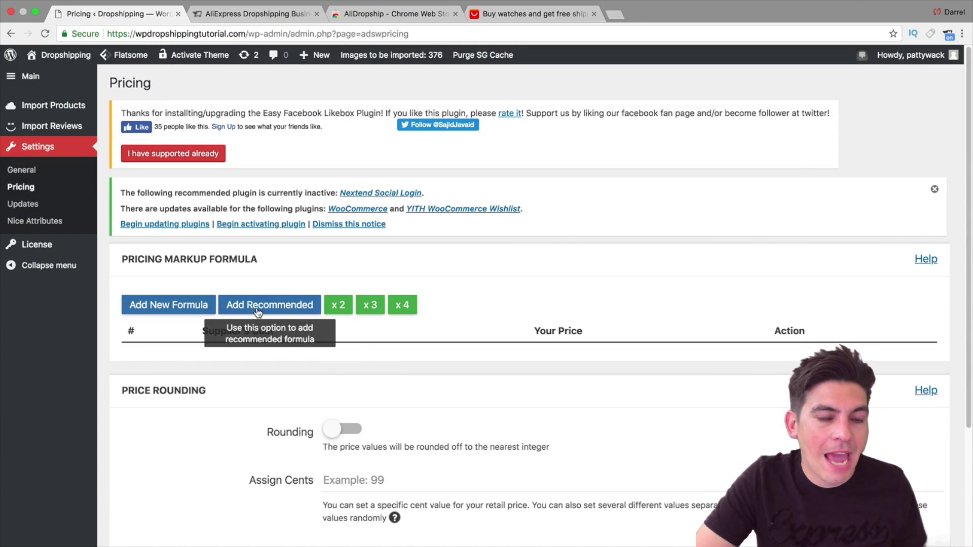
Step: Scroll to review the seven recommended rules, from cost = 7.95 up to cost * 1.35
scroll(617, 290, down, 1)
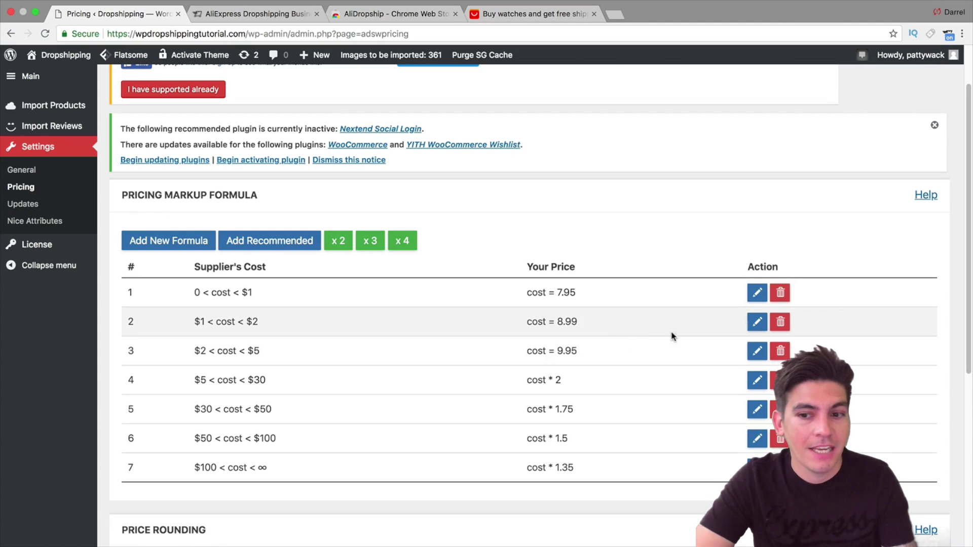
Step: Edit the second markup rule ($1.01–$2) and save its minimum cost
click(757, 322)
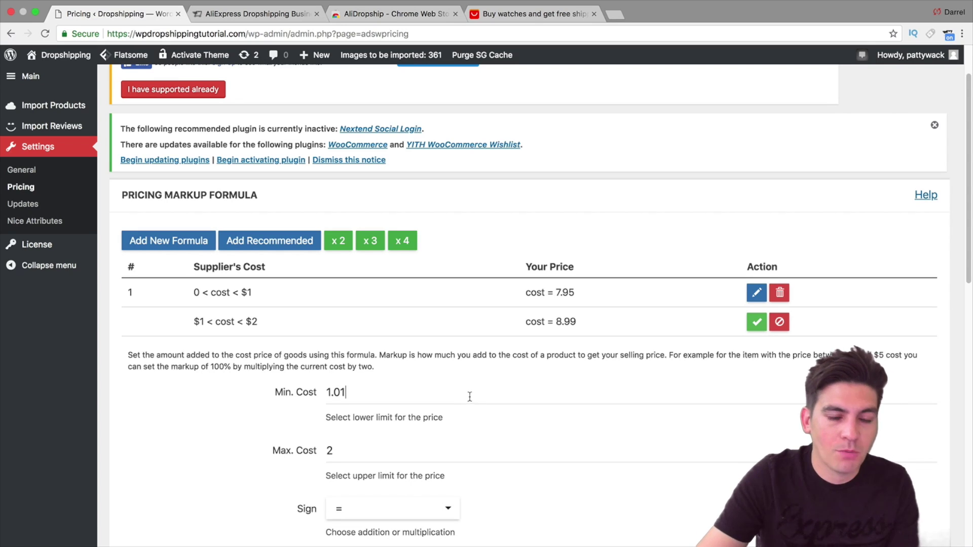
scroll(477, 392, down, 5)
click(356, 388)
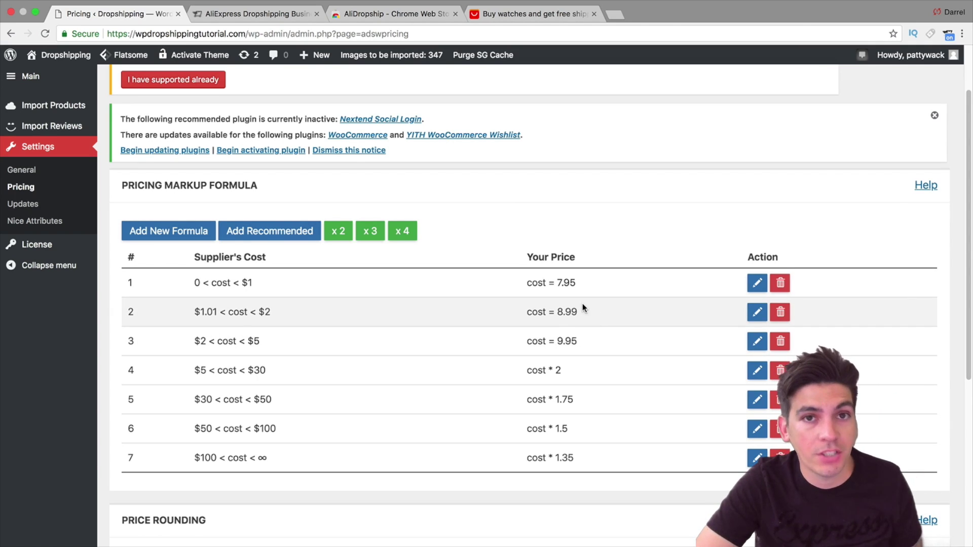
Step: Replace the second rule's 8.99 price with cost = 12.99 and save it
click(757, 312)
scroll(625, 422, down, 4)
drag(349, 376, 282, 378)
text(122,99)
key(BackSpace)
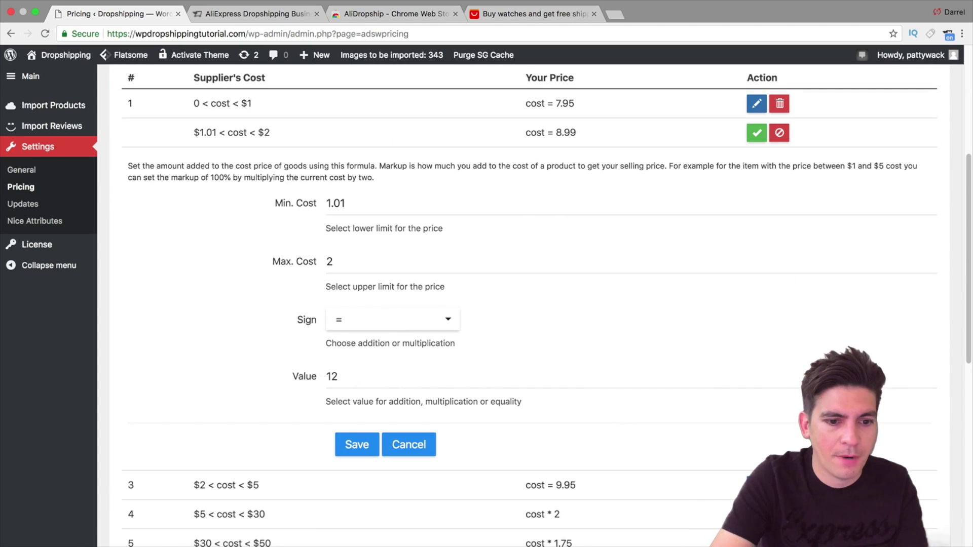
text(99)
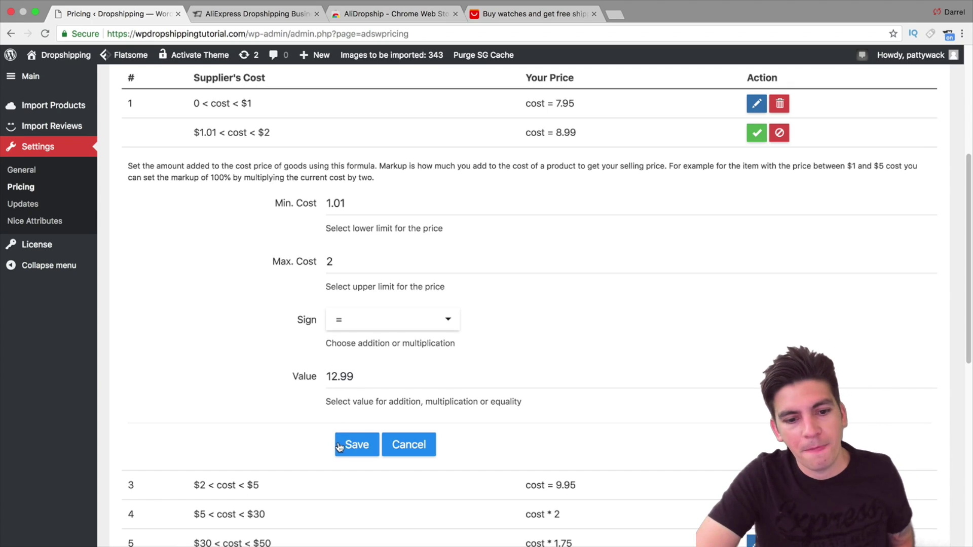
click(340, 446)
scroll(395, 412, up, 3)
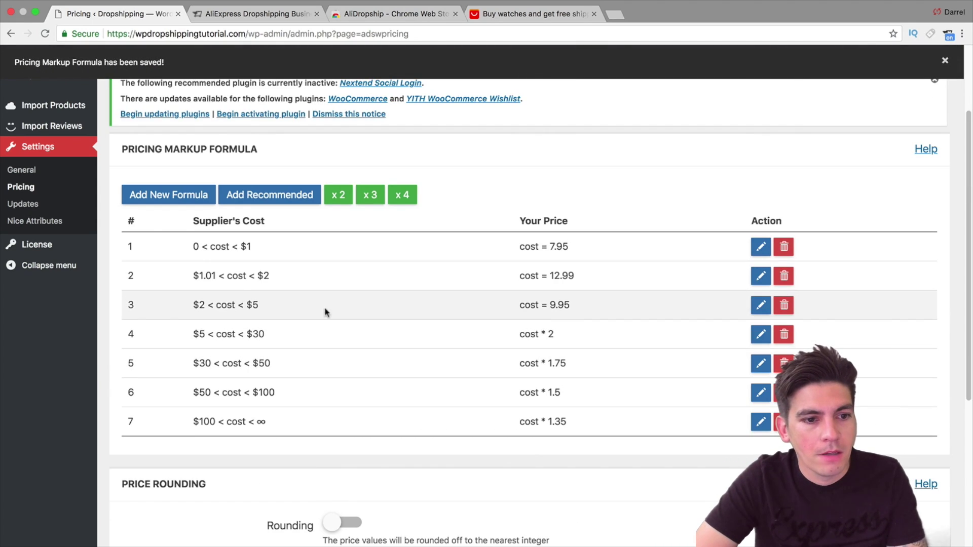
click(761, 275)
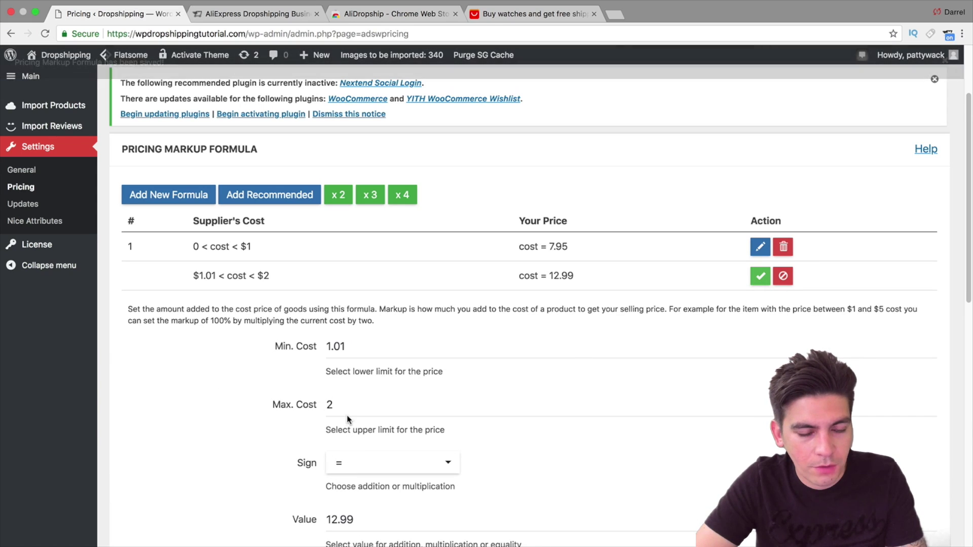
click(760, 276)
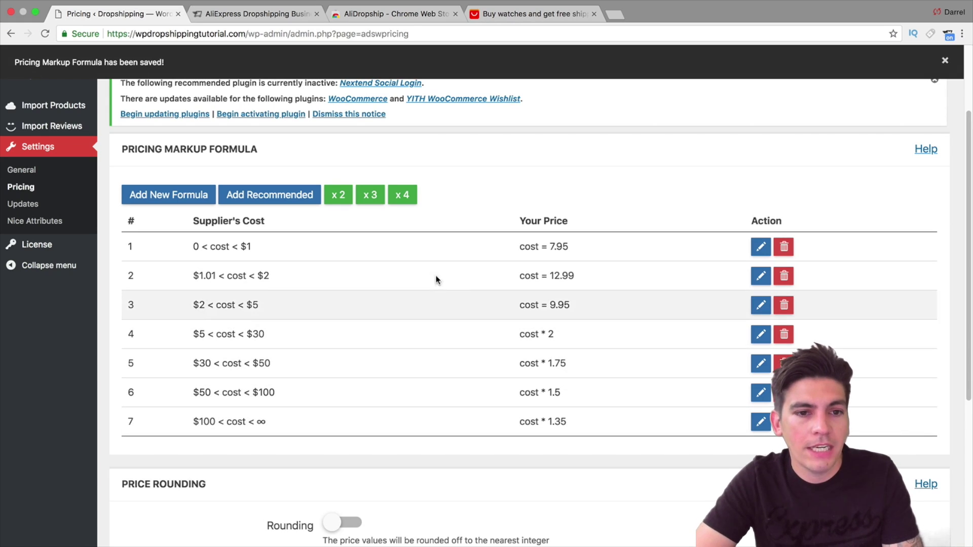
Step: Add a new formula row to the markup table, save it, and reopen it for editing
scroll(270, 243, down, 1)
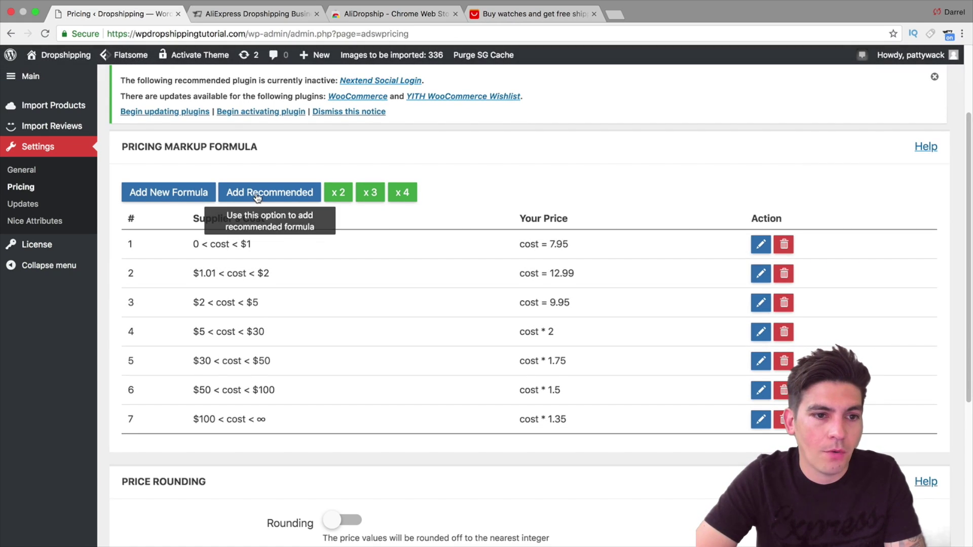
click(173, 192)
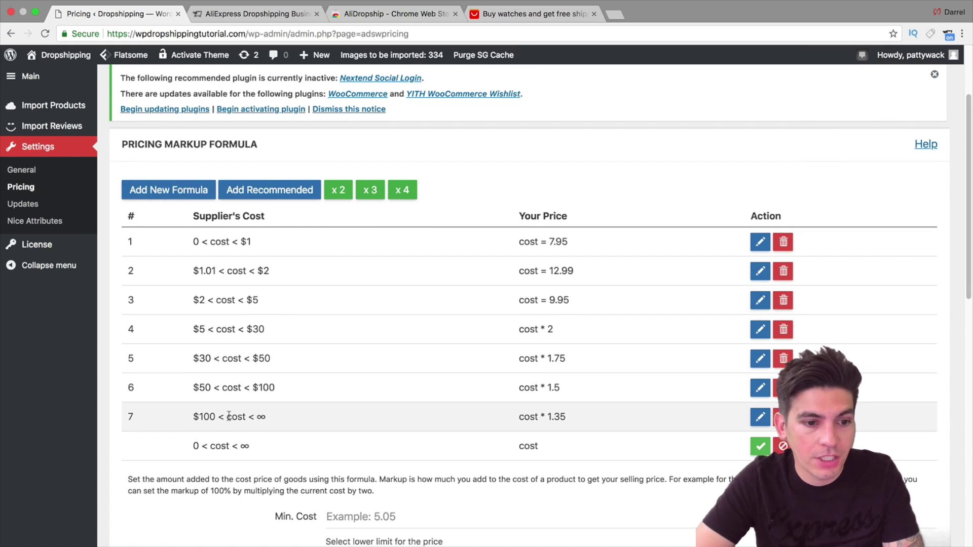
click(759, 447)
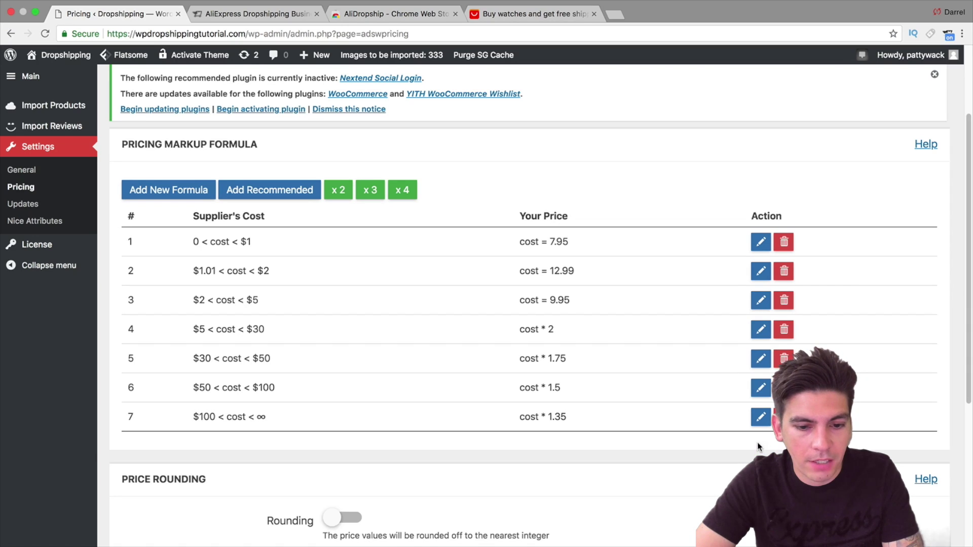
click(752, 444)
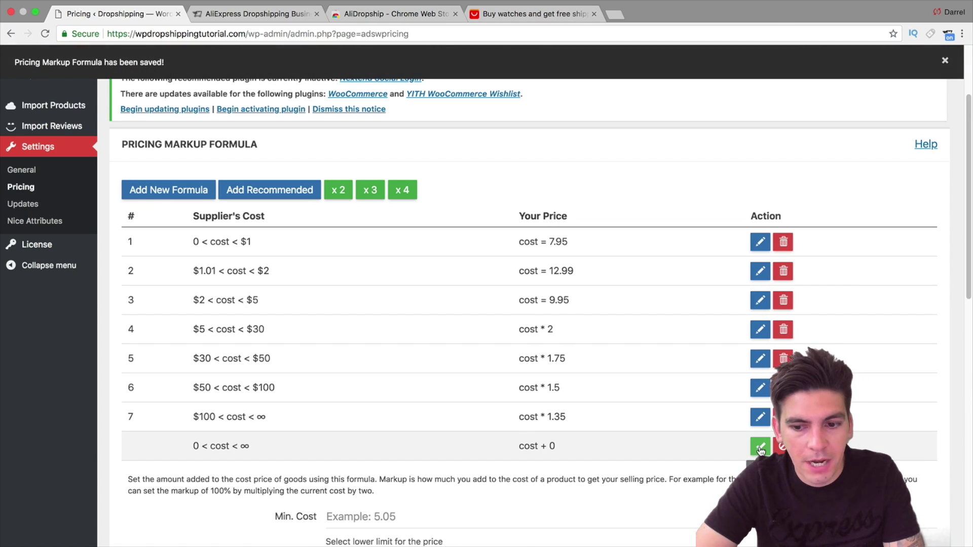
scroll(583, 426, down, 5)
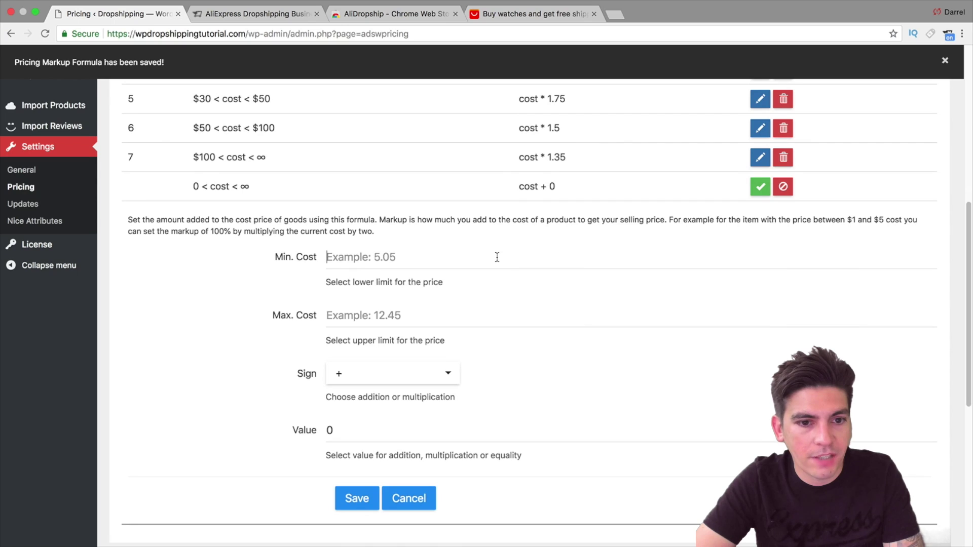
Step: Set the new rule to Min 300, Max 400, sign *, value 1.5
click(514, 263)
text(300)
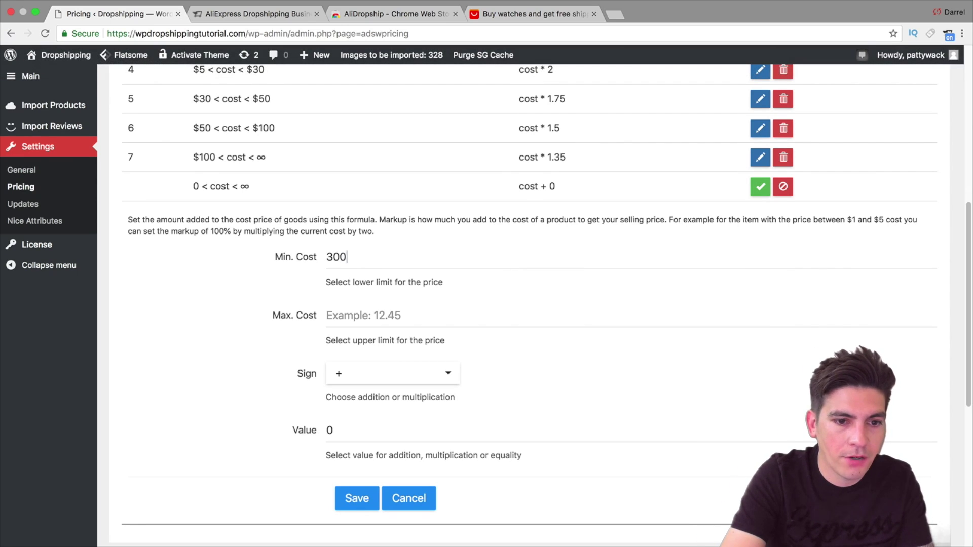
key(Tab)
text(400)
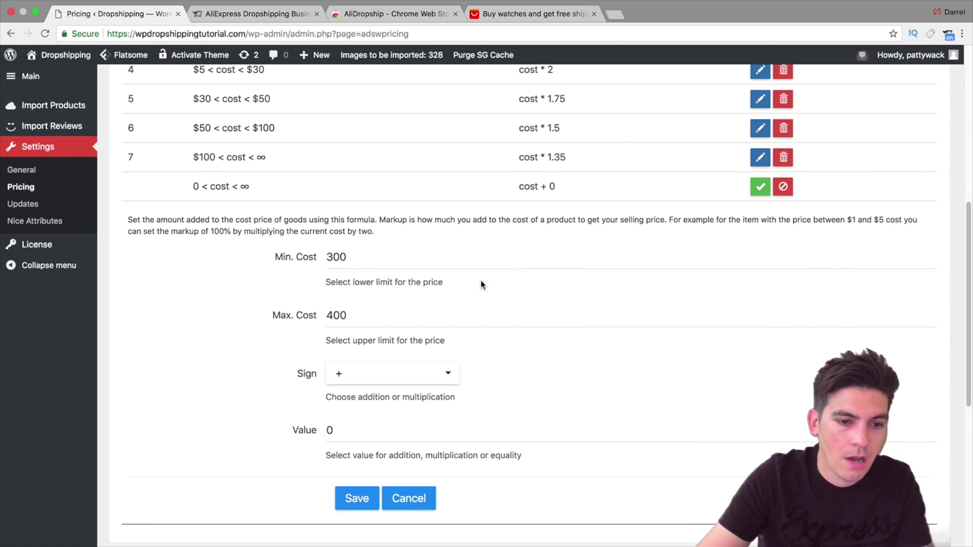
click(430, 375)
click(413, 402)
click(414, 424)
key(BackSpace)
text(1.5)
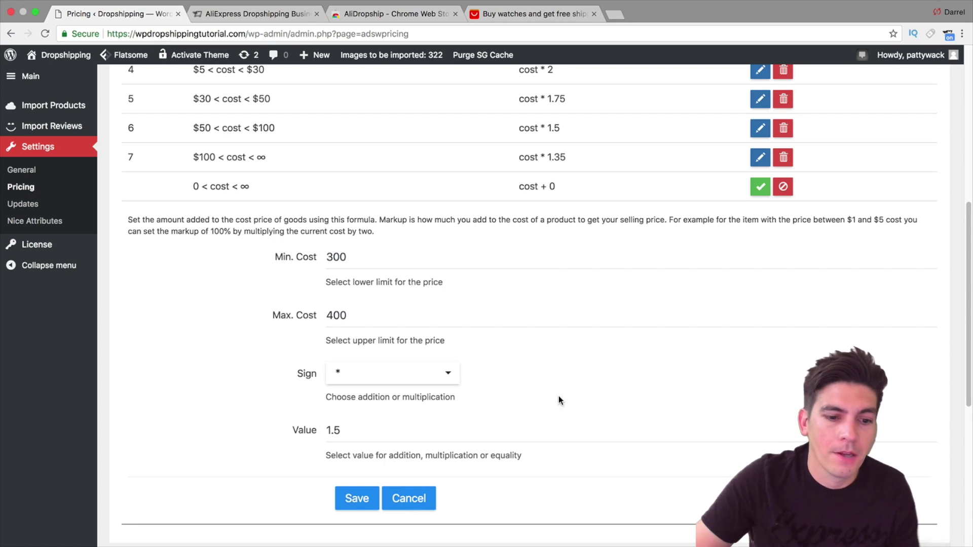
Step: Save the $300–$400 cost * 1.5 tier and switch on price rounding
click(355, 498)
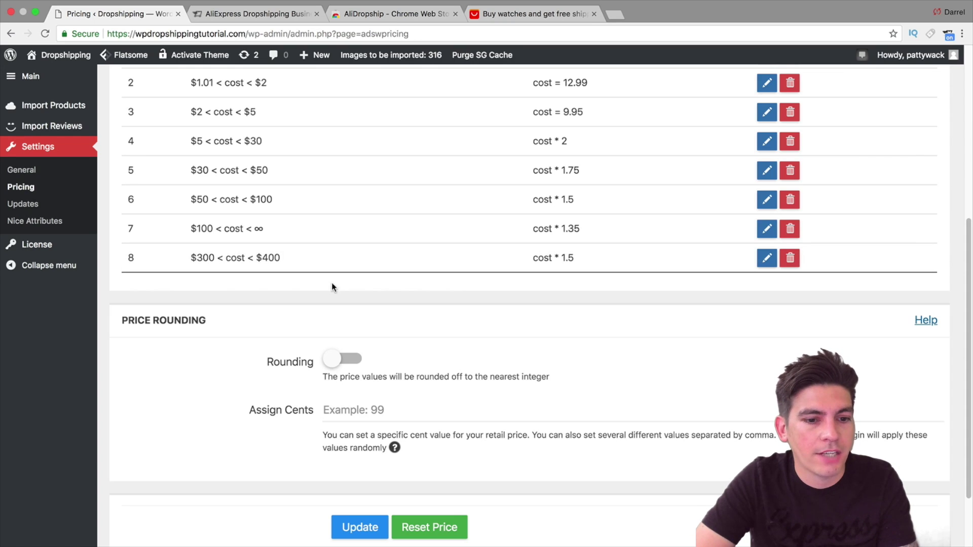
click(339, 360)
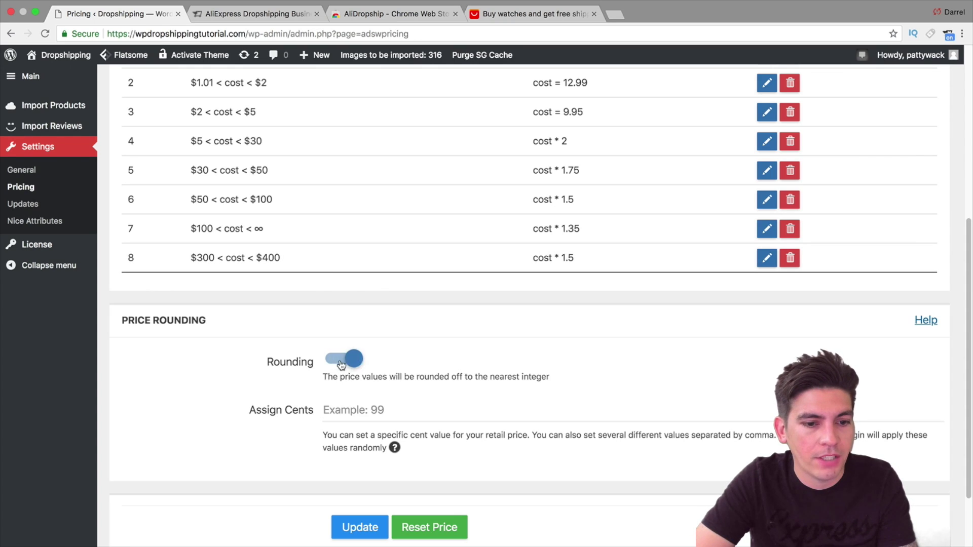
click(354, 412)
Step: Finish entering .99 as assigned cents and start updating all product prices
text(.99)
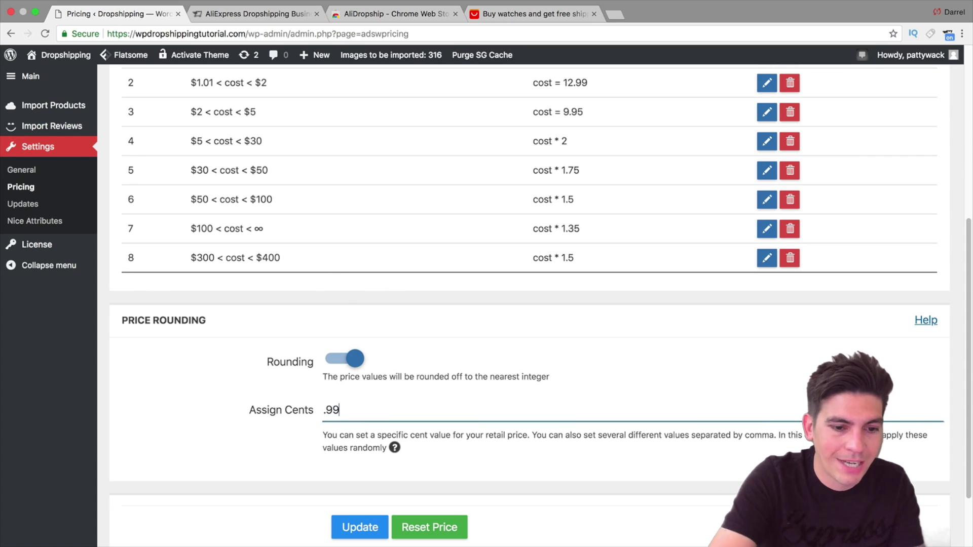
click(435, 523)
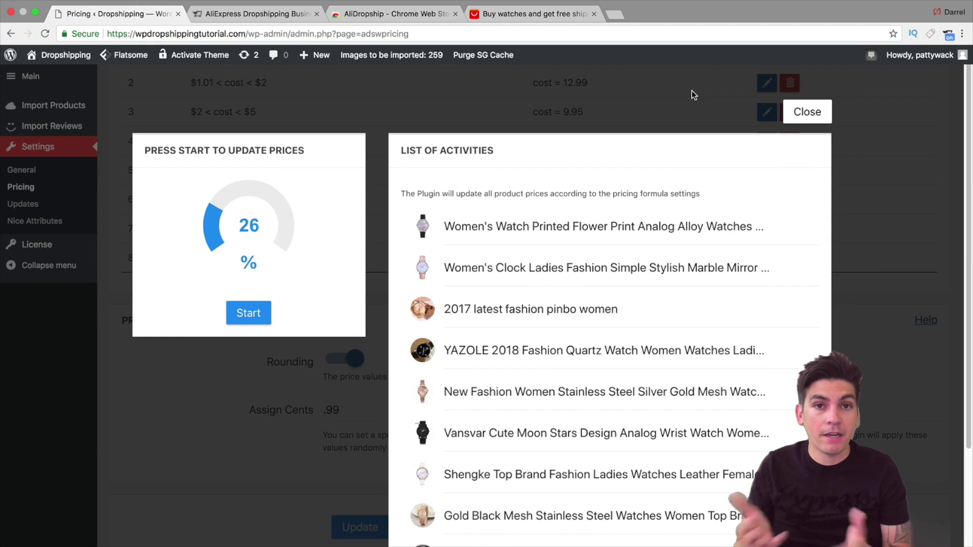
Step: On alidropship.com, browse the plugin's sales page
click(254, 15)
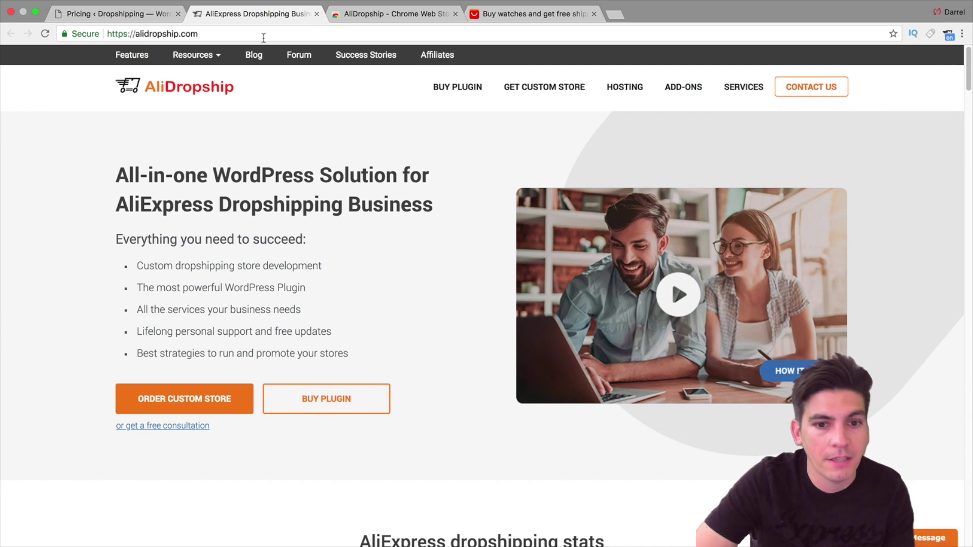
click(332, 401)
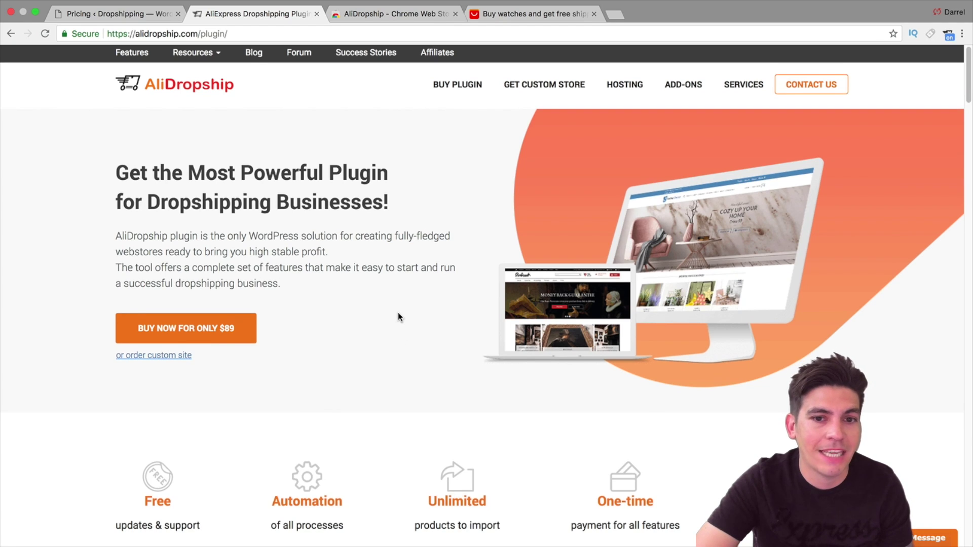
scroll(396, 306, down, 3)
scroll(395, 304, down, 5)
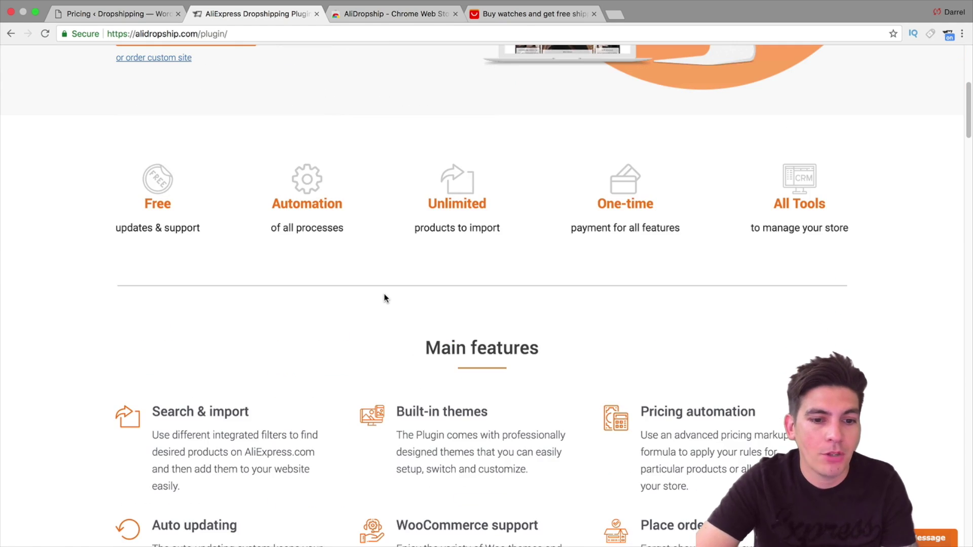
scroll(385, 293, up, 10)
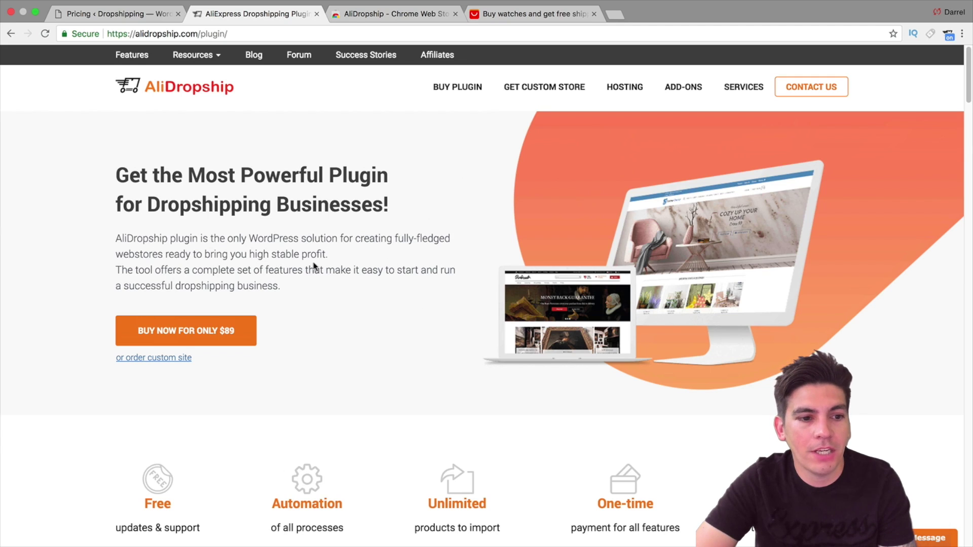
click(460, 90)
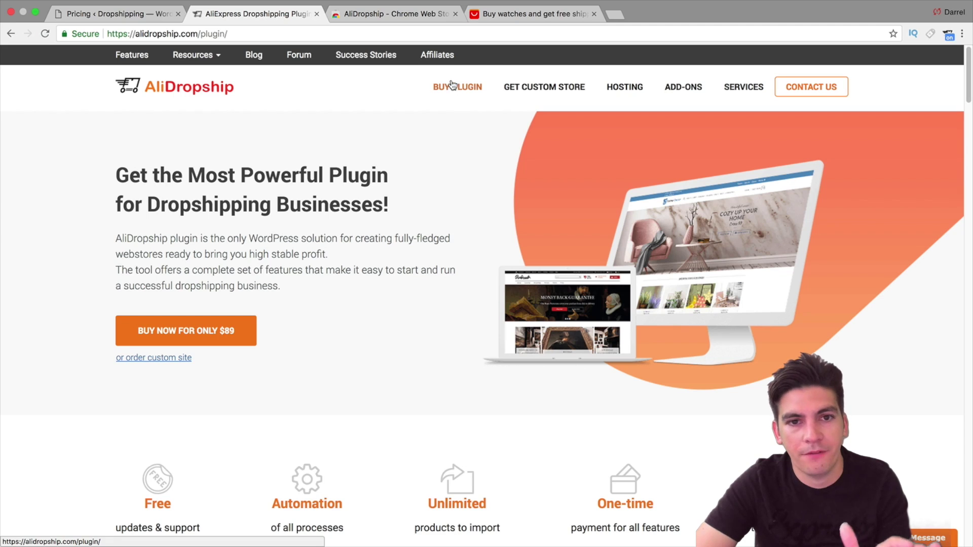
scroll(217, 320, down, 5)
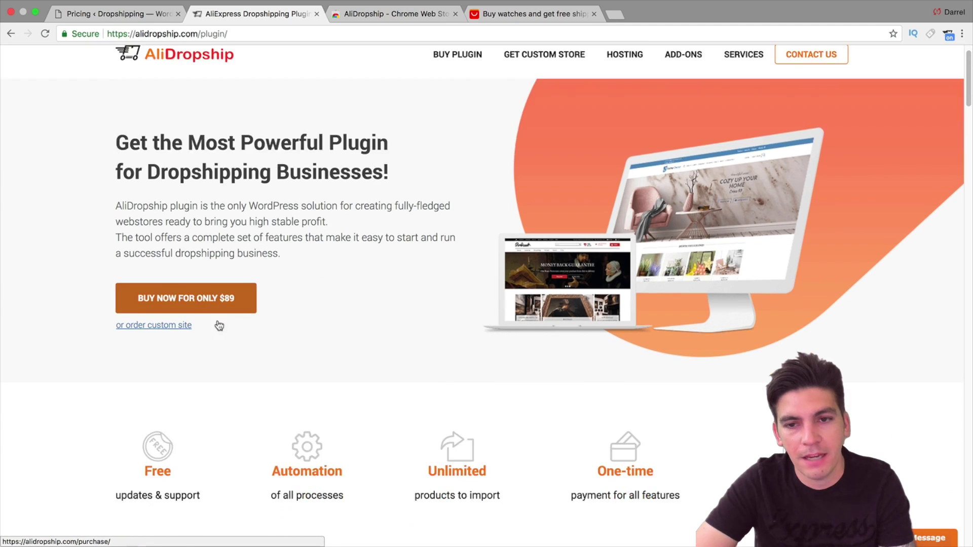
scroll(233, 297, up, 5)
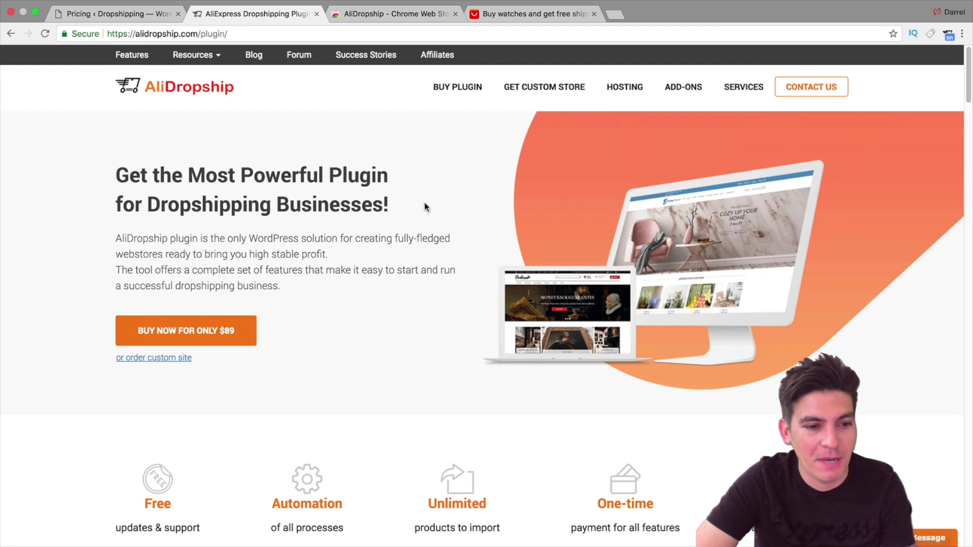
Step: Review the $89 plugin order page, then go back to the sales page
click(237, 336)
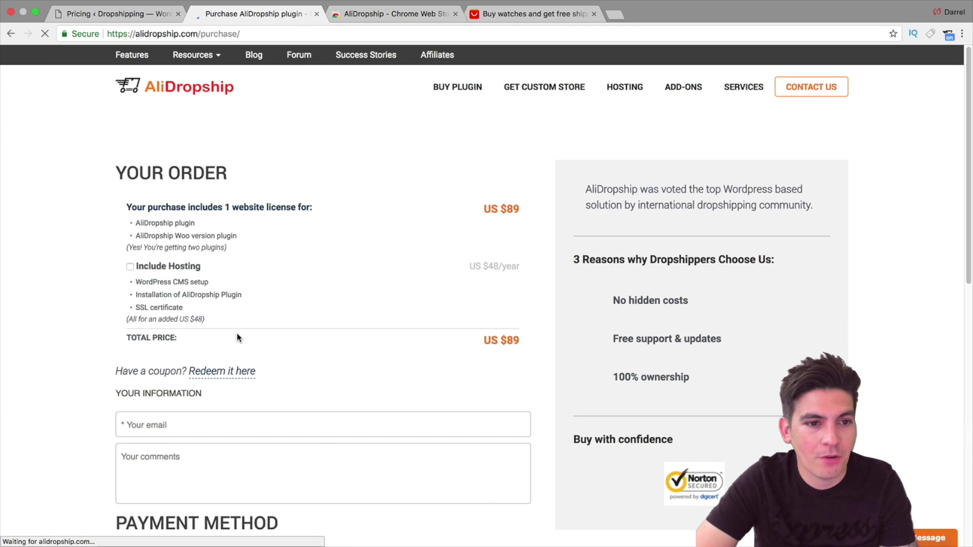
scroll(368, 352, down, 6)
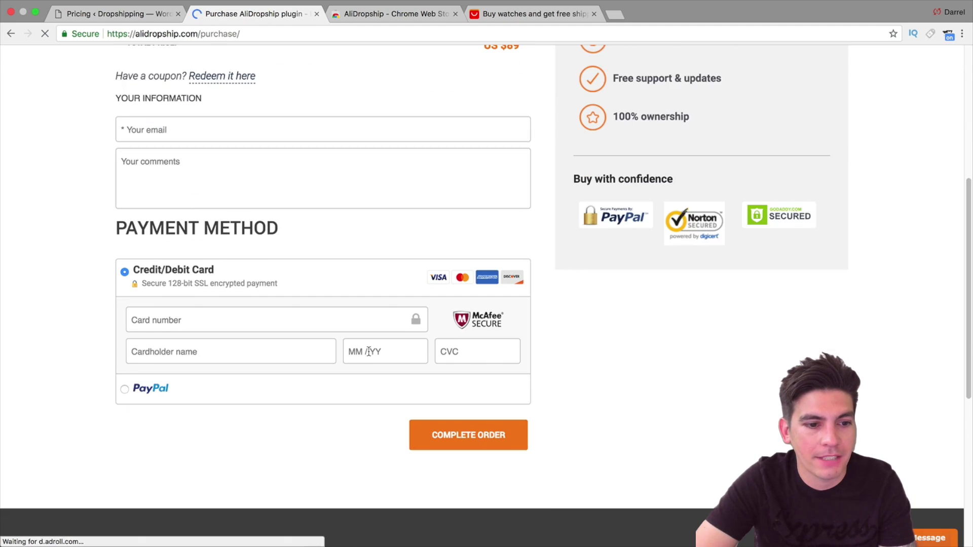
scroll(368, 351, down, 3)
scroll(368, 351, up, 10)
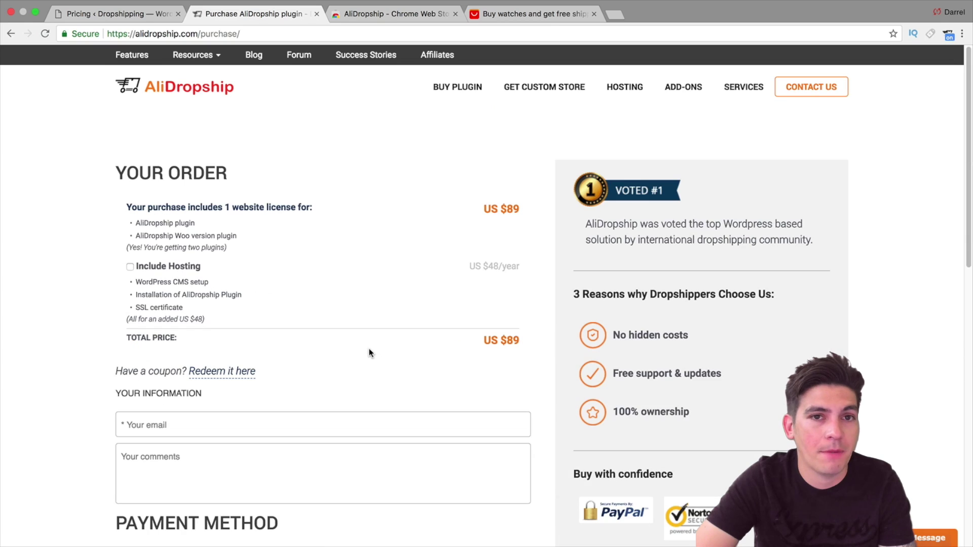
right_click(10, 32)
key(Escape)
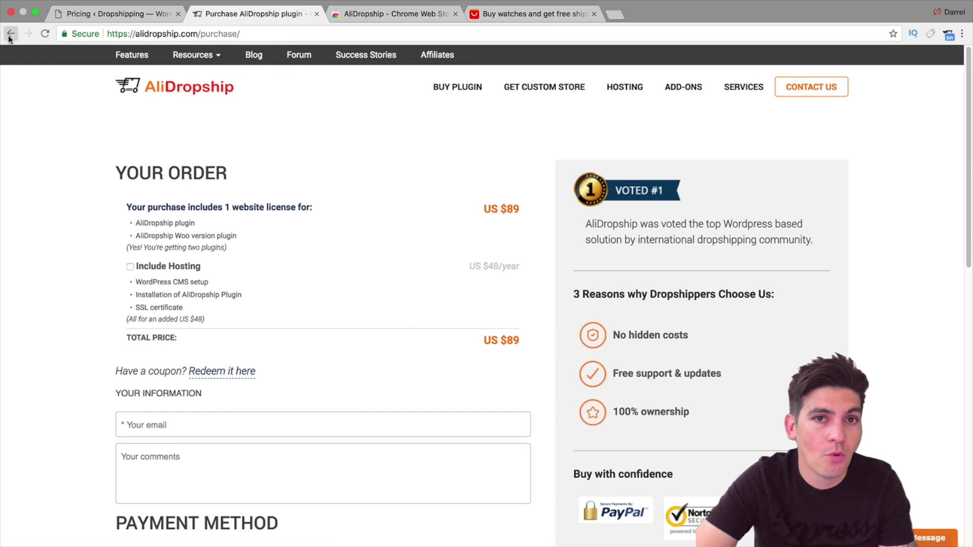
click(9, 35)
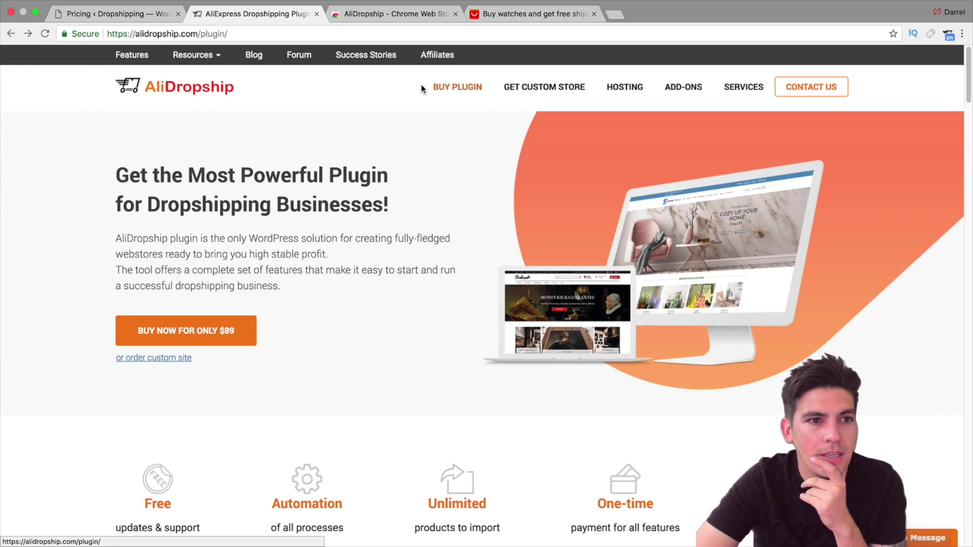
mouse_move(202, 55)
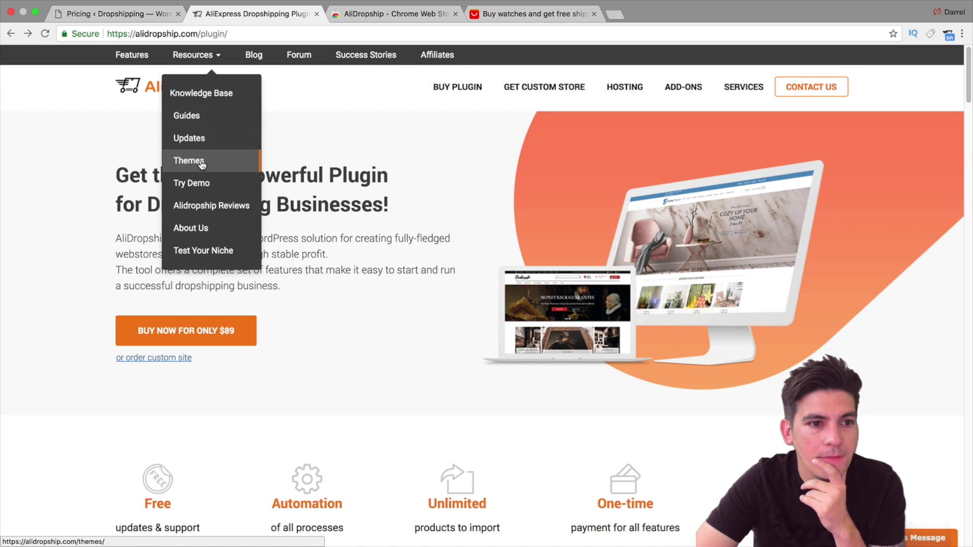
click(202, 139)
scroll(329, 206, down, 5)
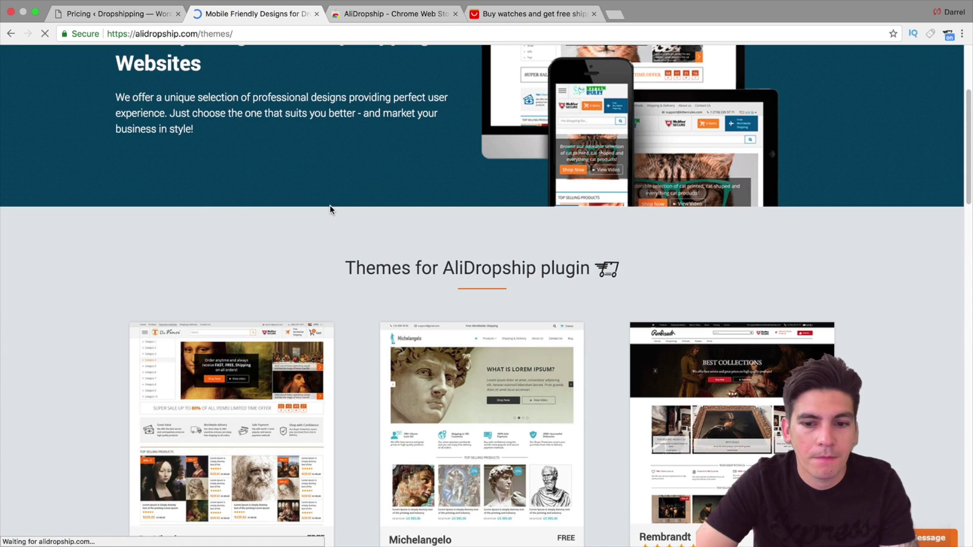
scroll(330, 206, down, 9)
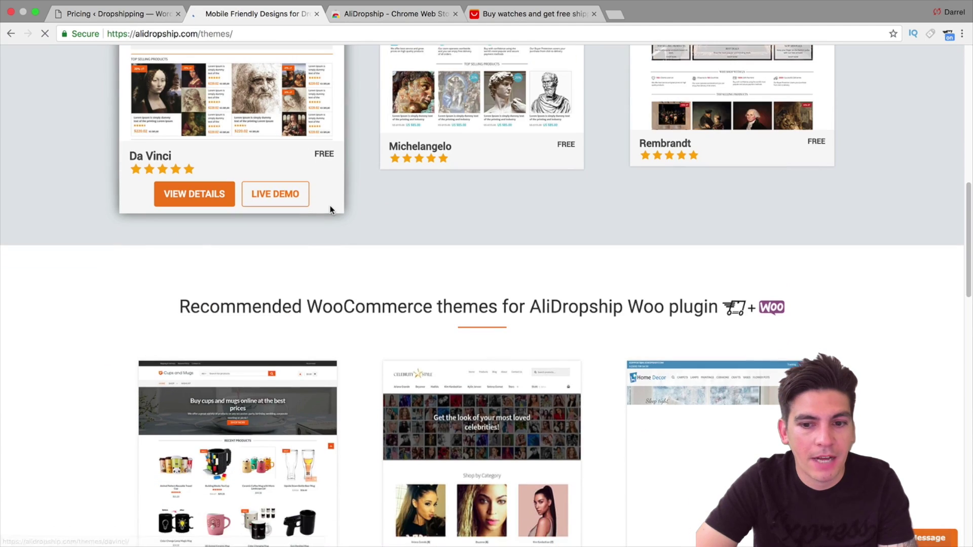
scroll(332, 205, down, 2)
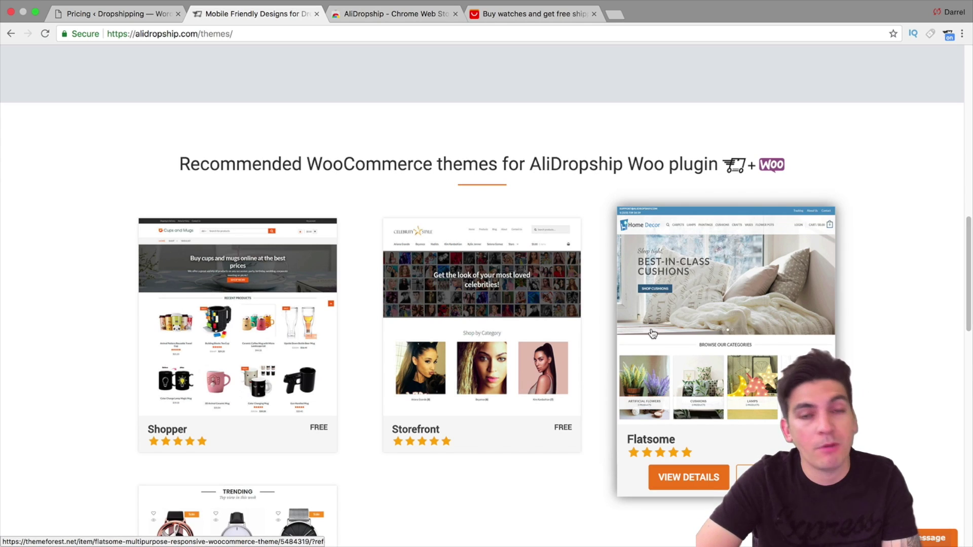
scroll(666, 346, down, 2)
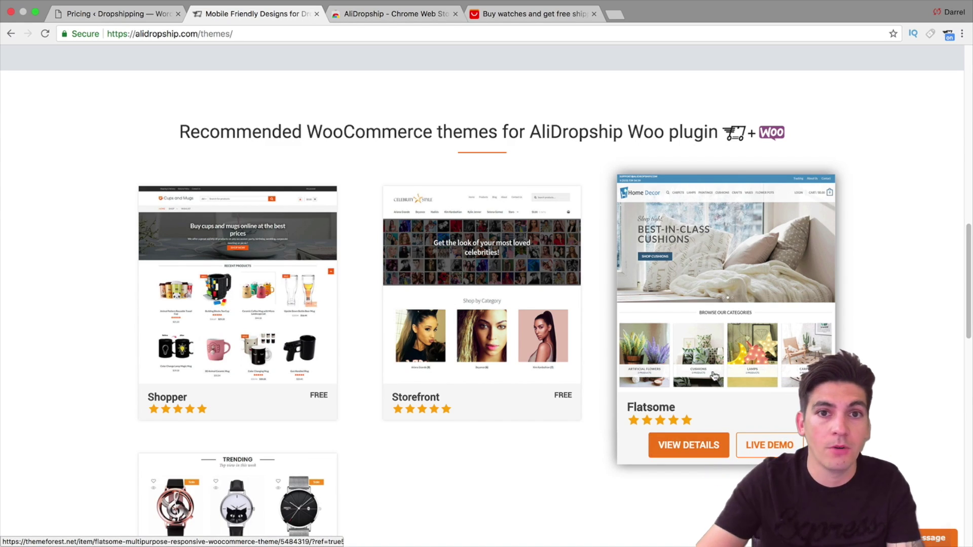
scroll(614, 343, up, 6)
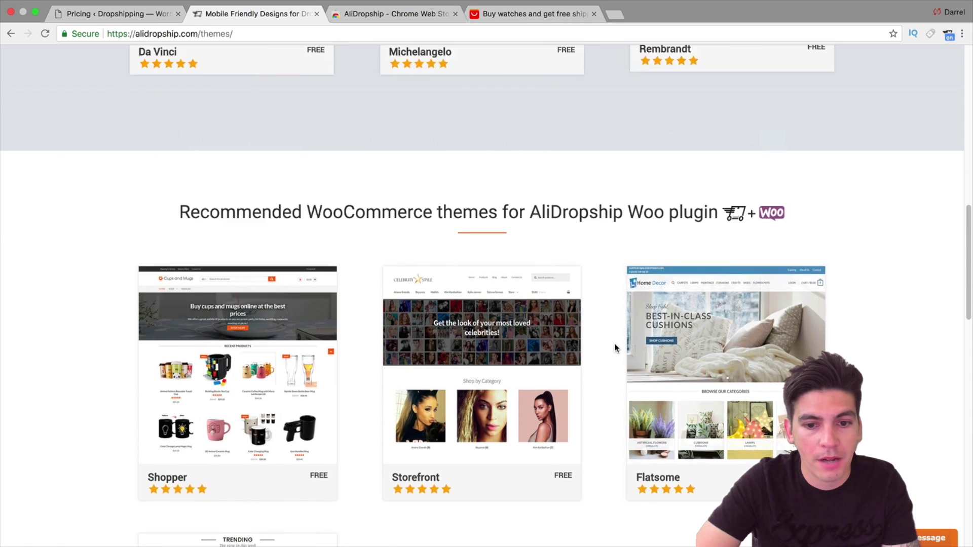
scroll(614, 347, up, 2)
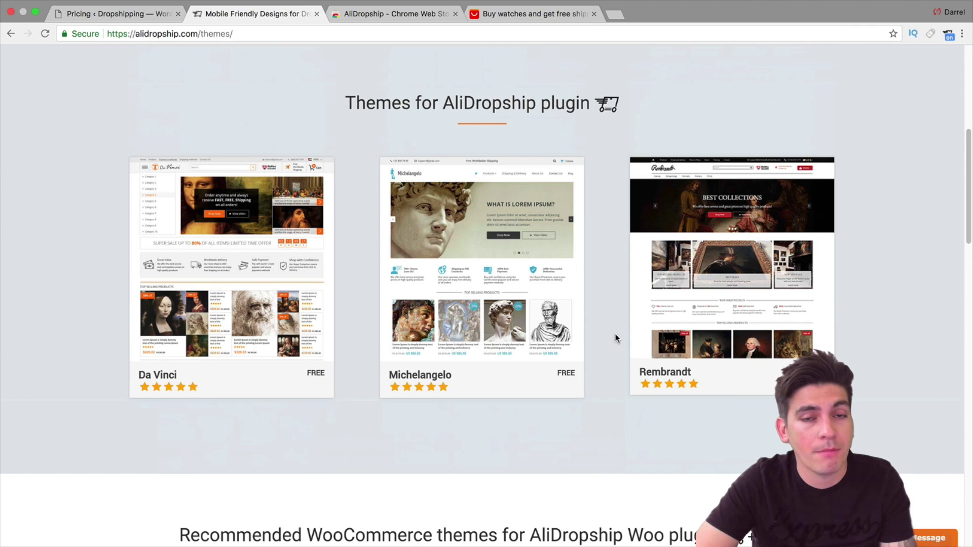
scroll(615, 343, up, 3)
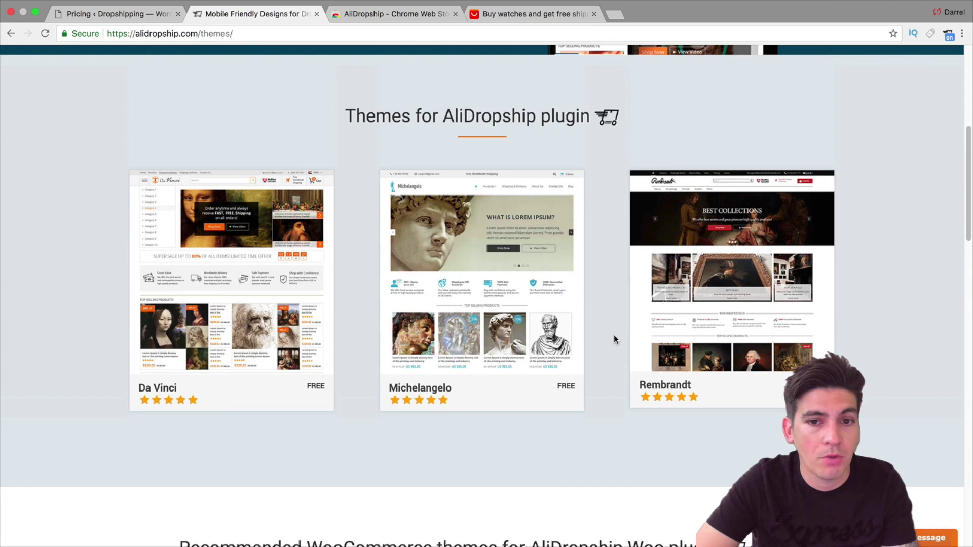
scroll(614, 339, up, 5)
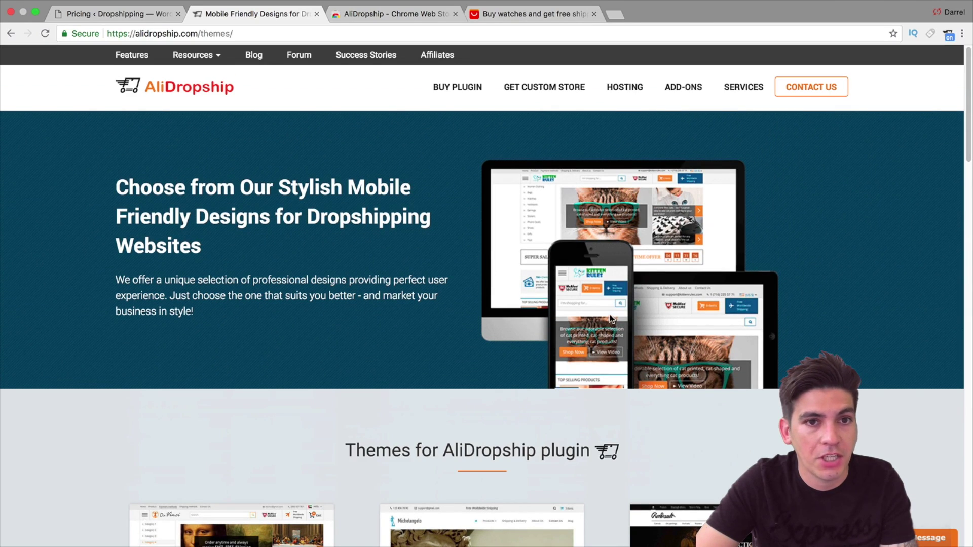
Step: Close the price-update progress window and open General settings at the Cash-back URL field
click(150, 14)
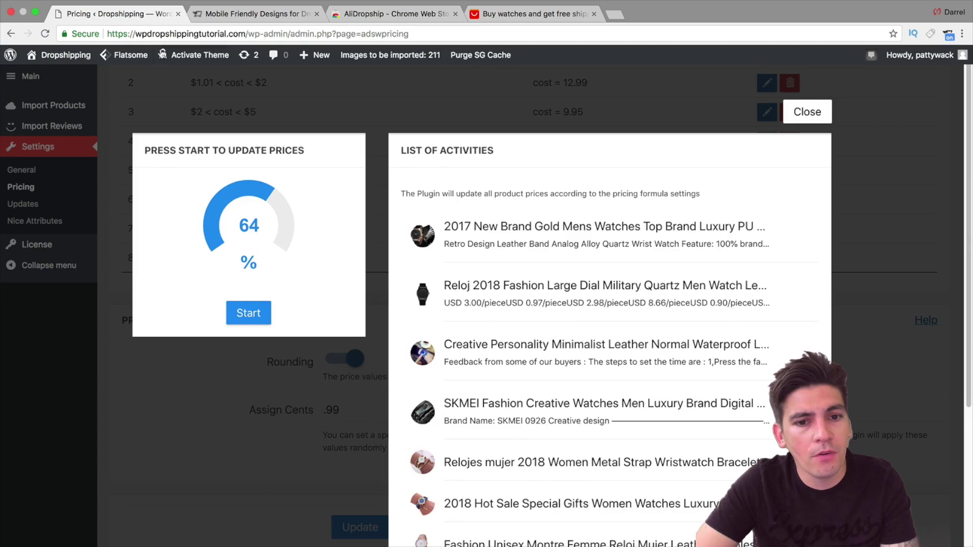
click(807, 112)
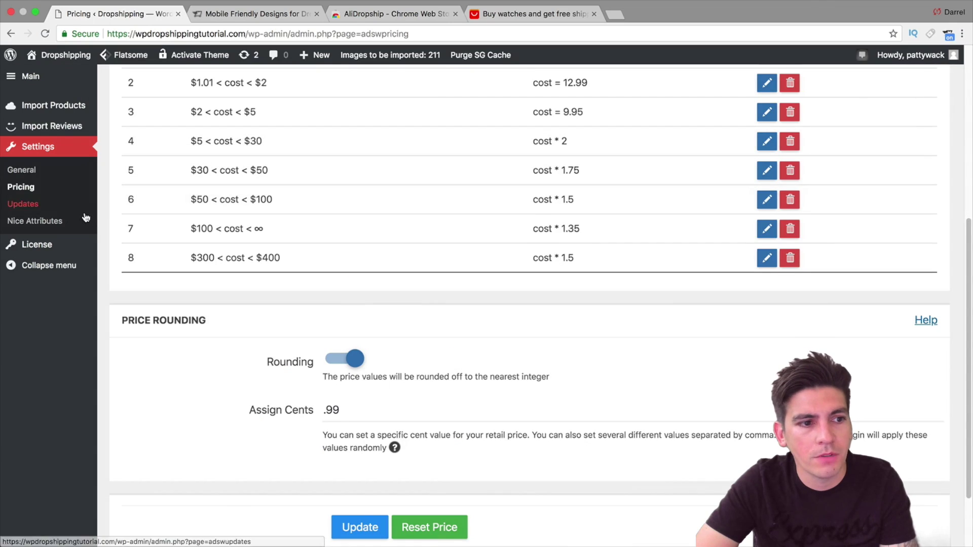
click(30, 174)
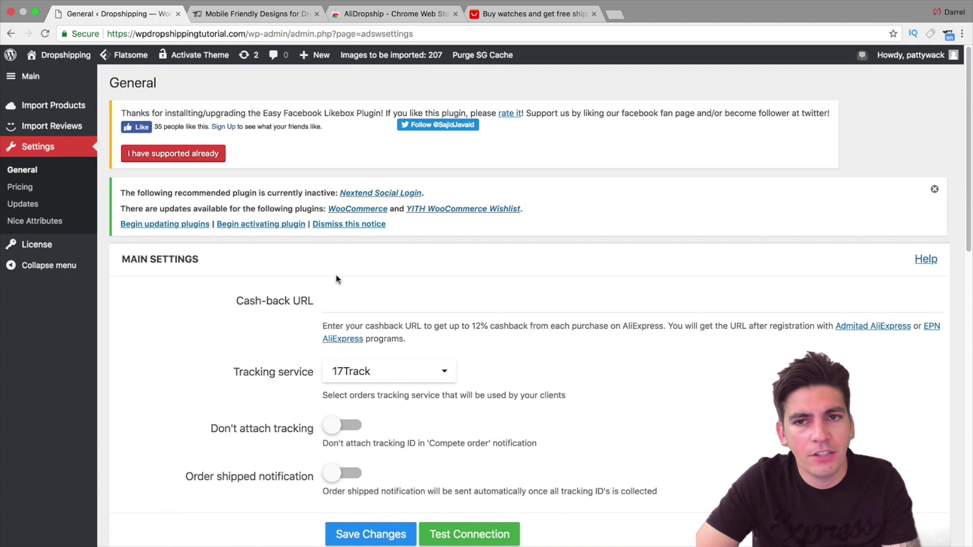
click(358, 300)
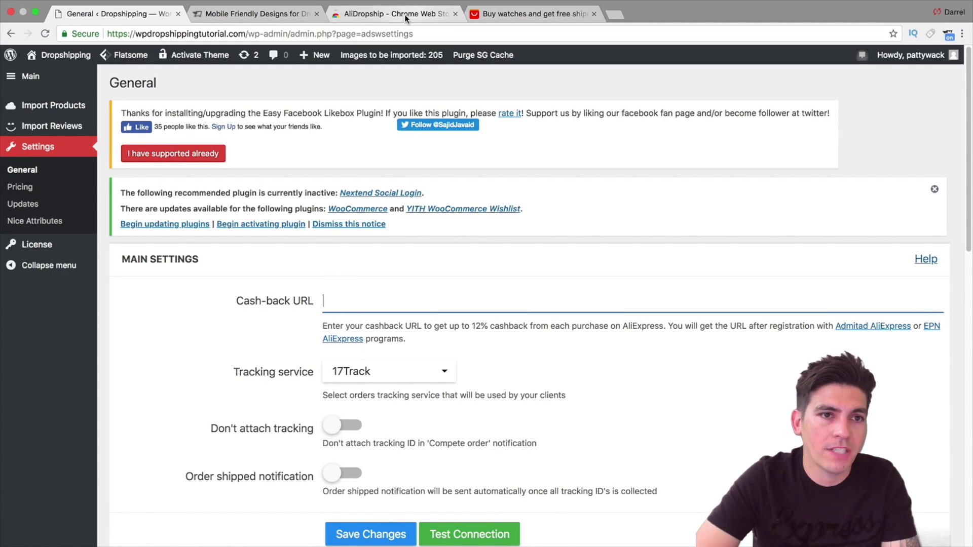
Step: Glance at the AliExpress watch results, then return to the plugin's General settings
click(470, 19)
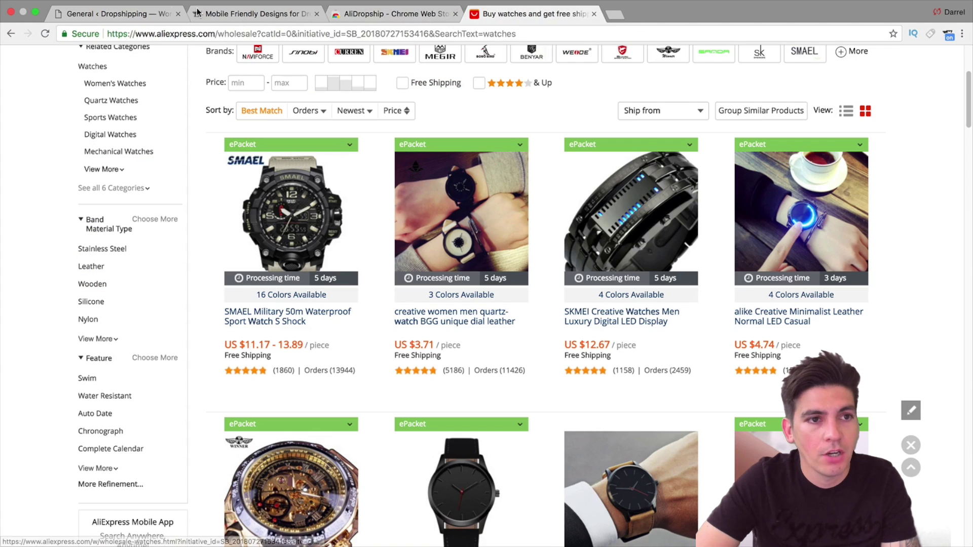
click(115, 13)
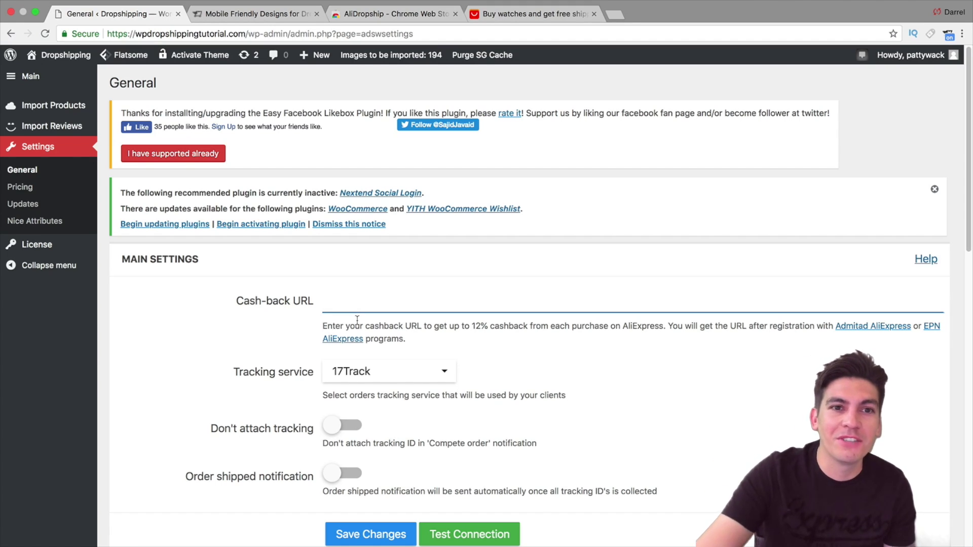
Step: On the AliExpress watch results, keep Watches as the extension's import category
click(361, 16)
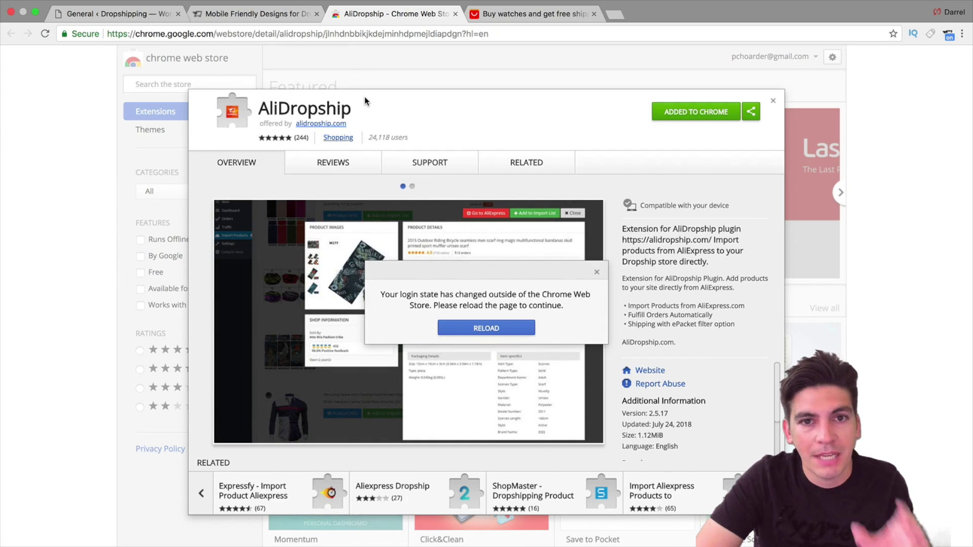
click(532, 14)
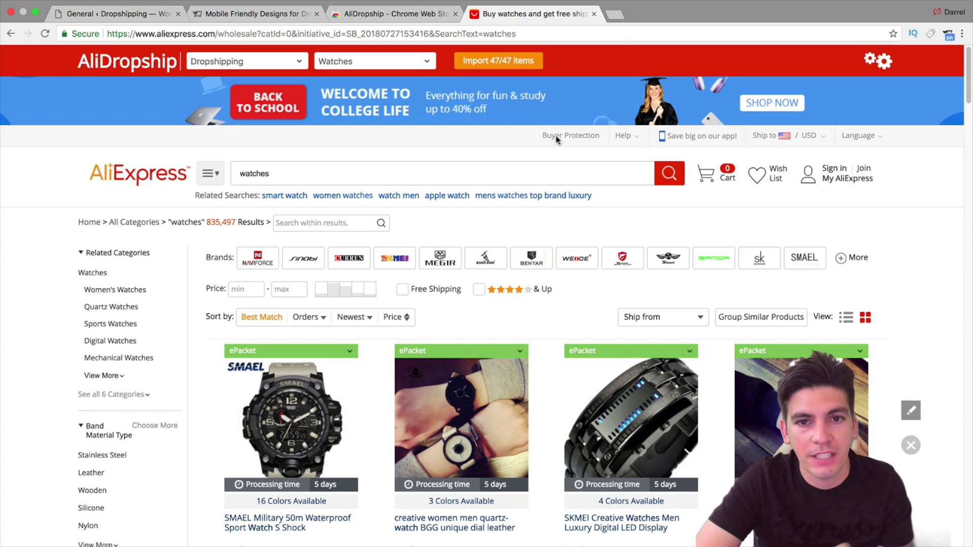
click(350, 65)
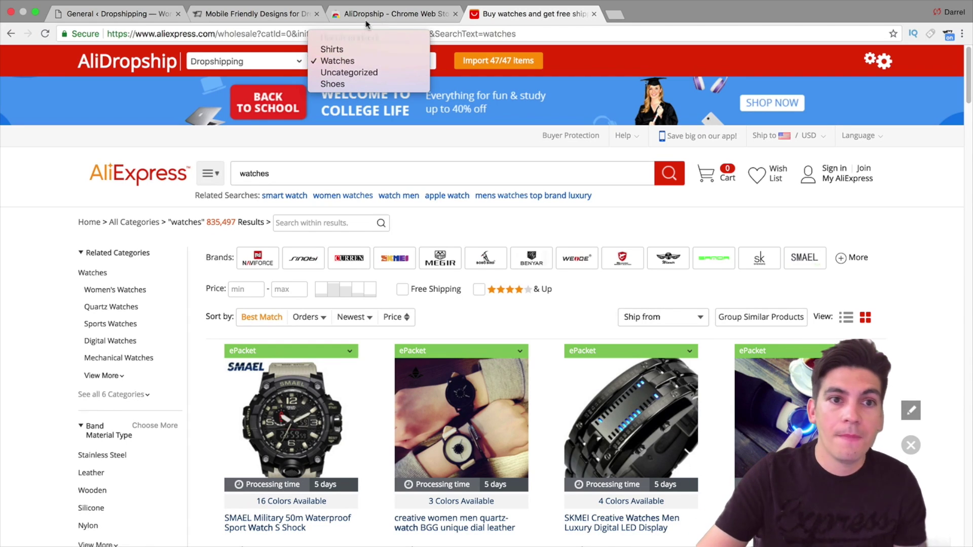
click(877, 68)
Step: Enable Hide product without ePacket, Remove images and Remove text, then visit the store homepage
click(877, 69)
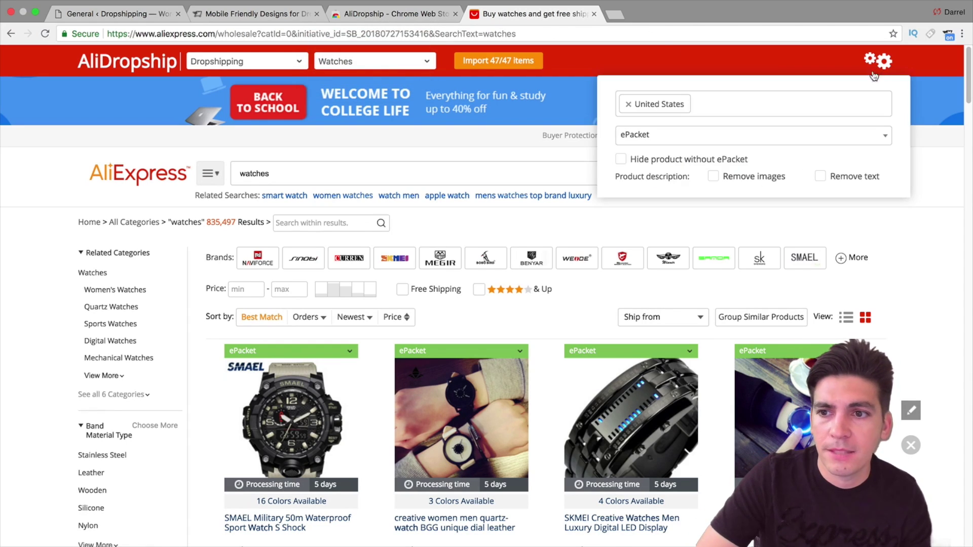
click(623, 161)
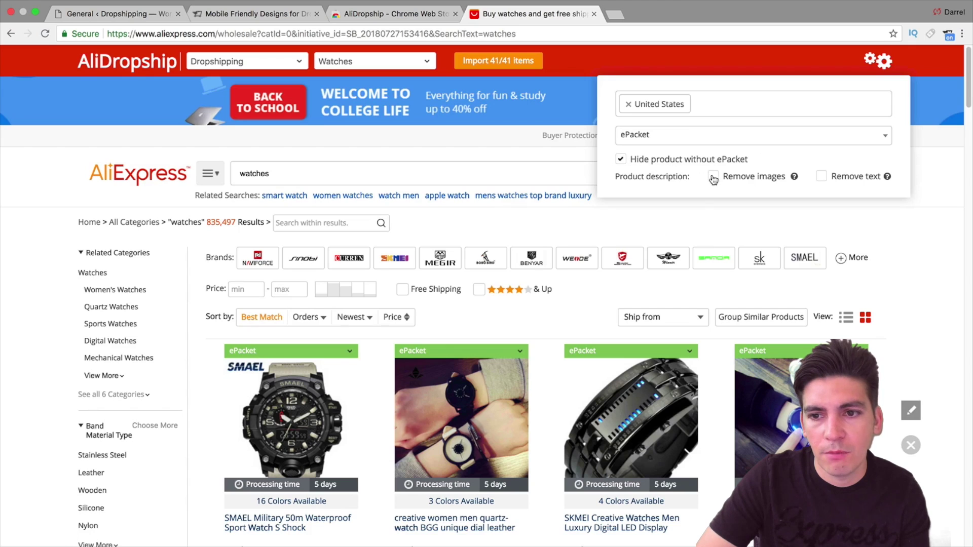
click(713, 178)
click(821, 177)
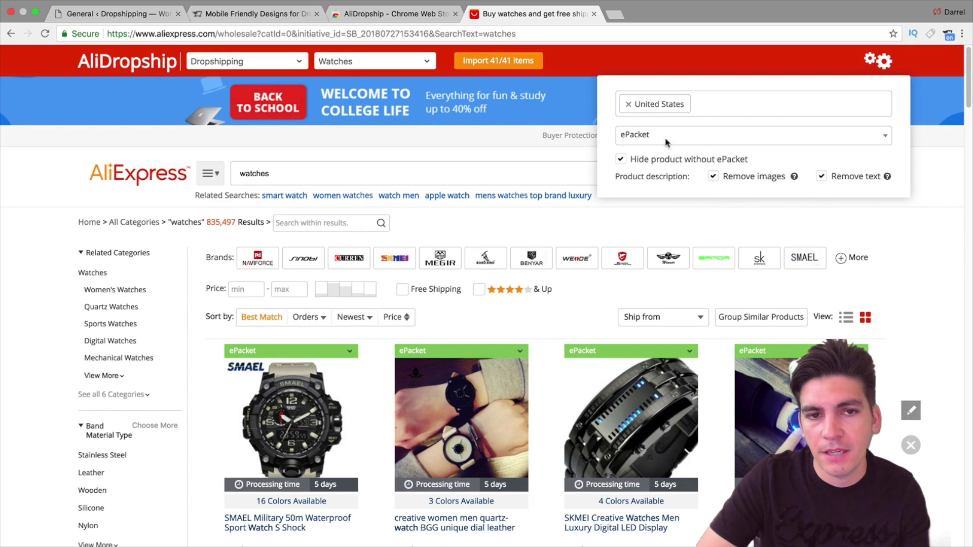
click(148, 18)
click(80, 77)
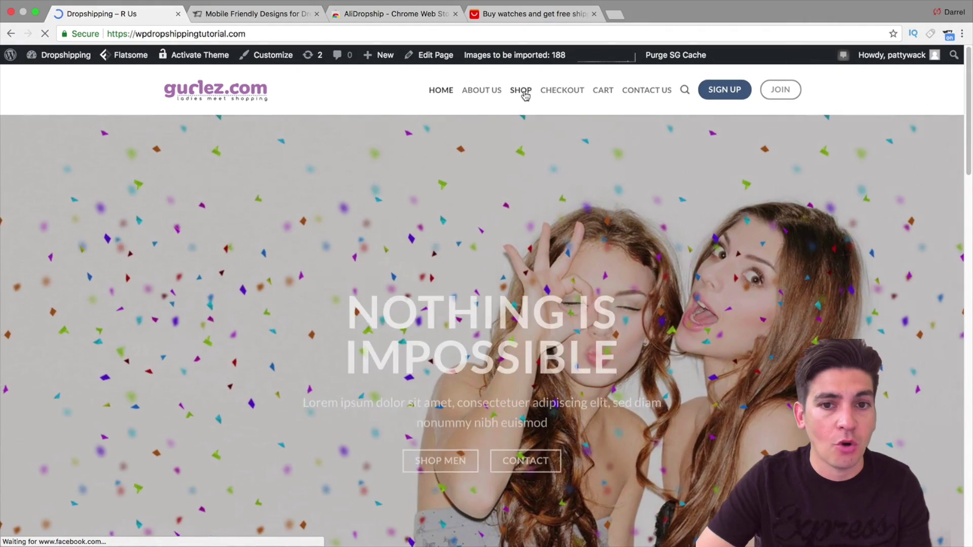
Step: From the shop, view the 2017 New Brand Gold Mens Watches product's $10.99 price and imported description
click(527, 90)
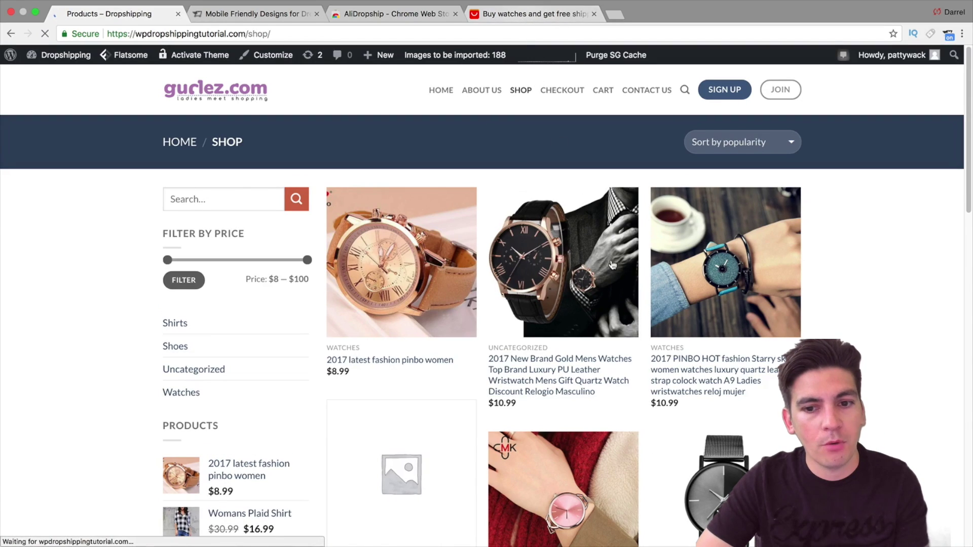
click(591, 248)
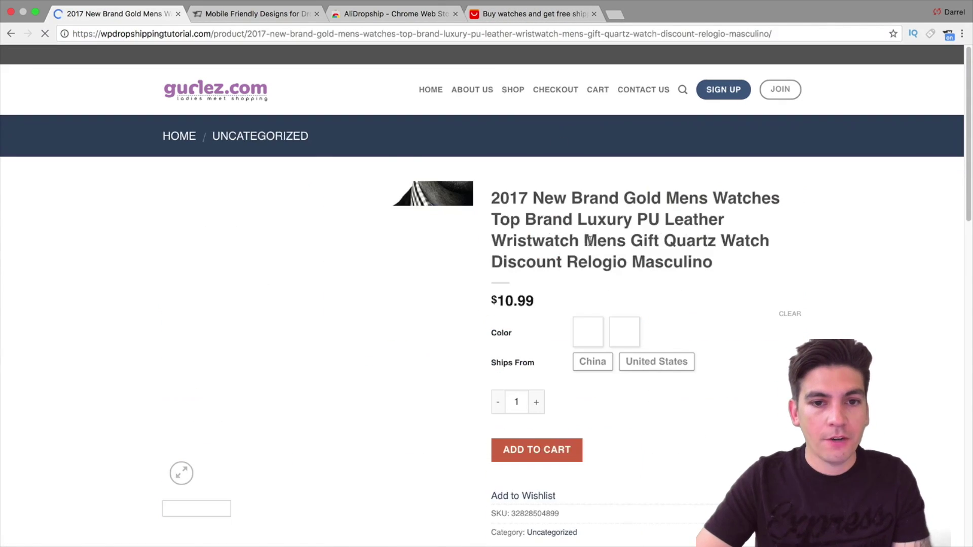
scroll(588, 238, down, 3)
scroll(589, 236, down, 2)
scroll(366, 384, down, 5)
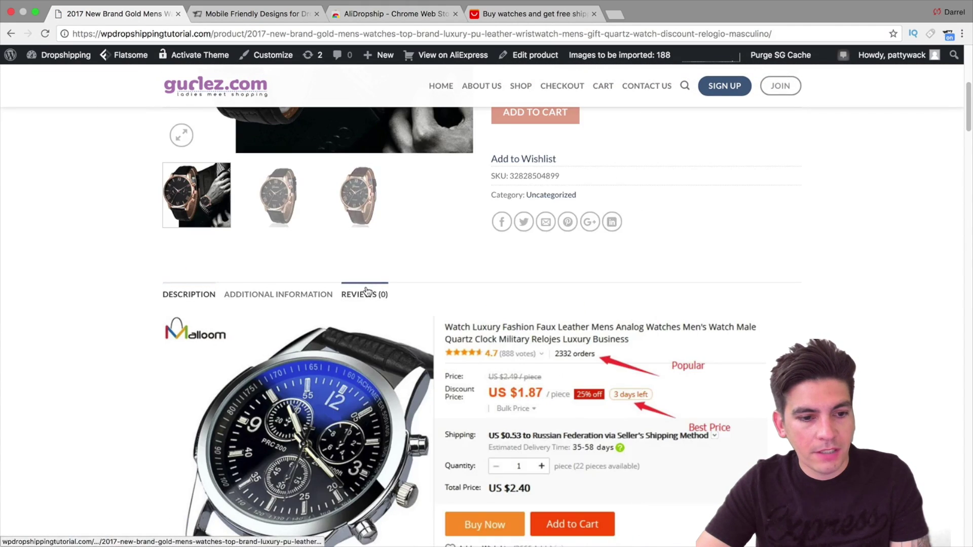
scroll(556, 294, down, 3)
scroll(969, 169, down, 10)
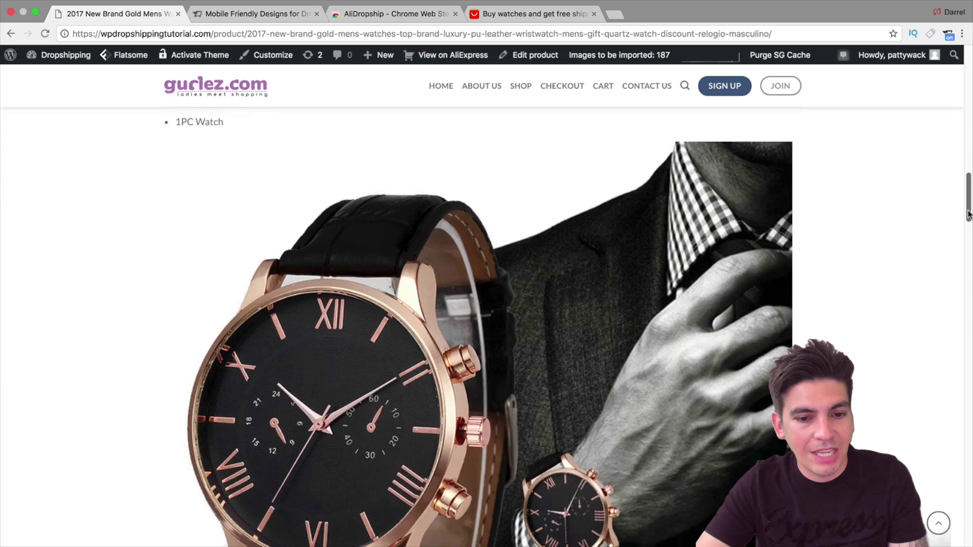
drag(969, 213, 963, 147)
Step: Back on the AliExpress watch results, confirm only ePacket listings show, e.g. SOXY Casual Quartz at US $2.69
click(552, 14)
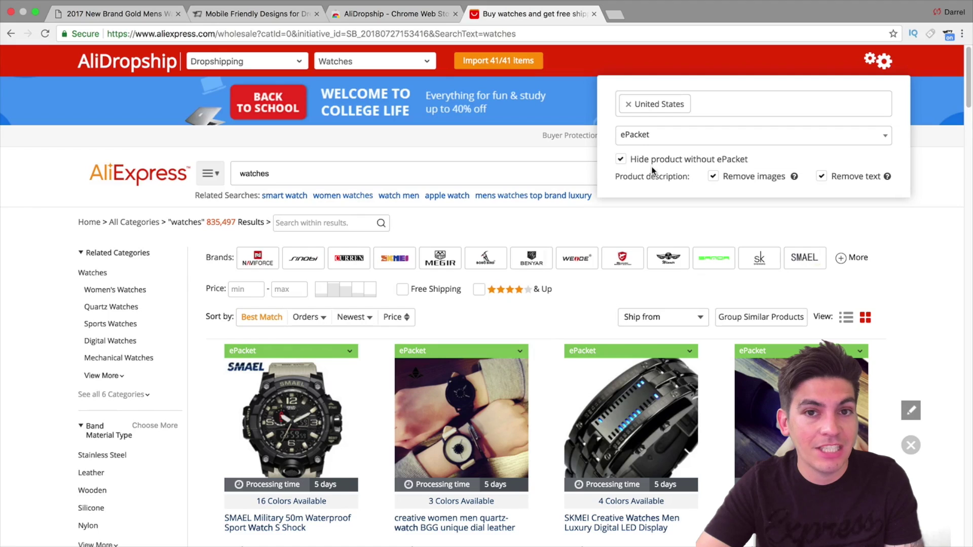
scroll(694, 304, down, 5)
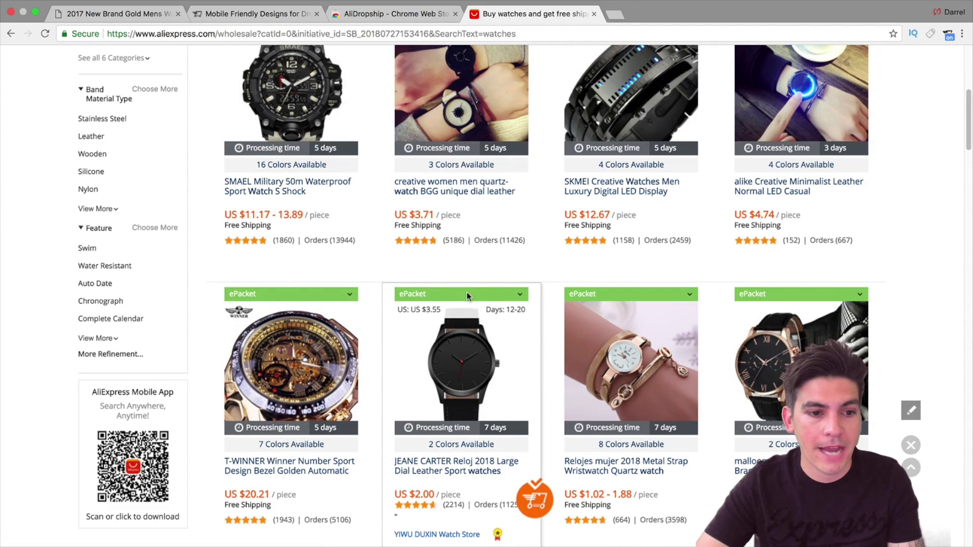
scroll(467, 294, up, 4)
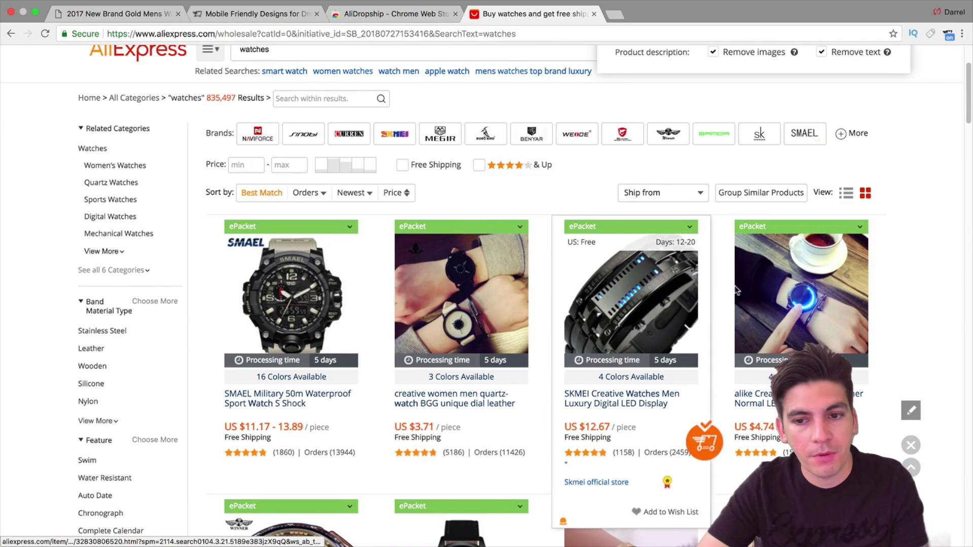
scroll(747, 290, down, 10)
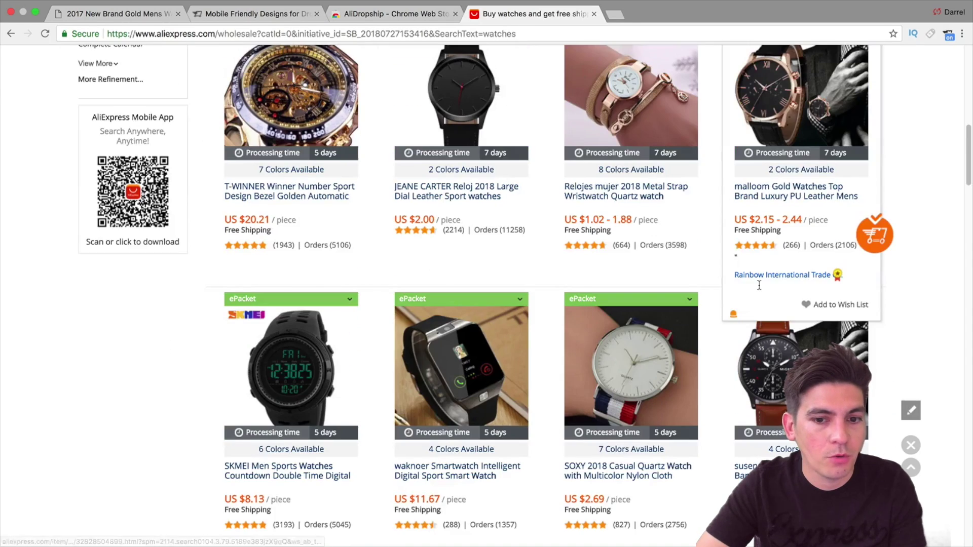
scroll(759, 285, down, 1)
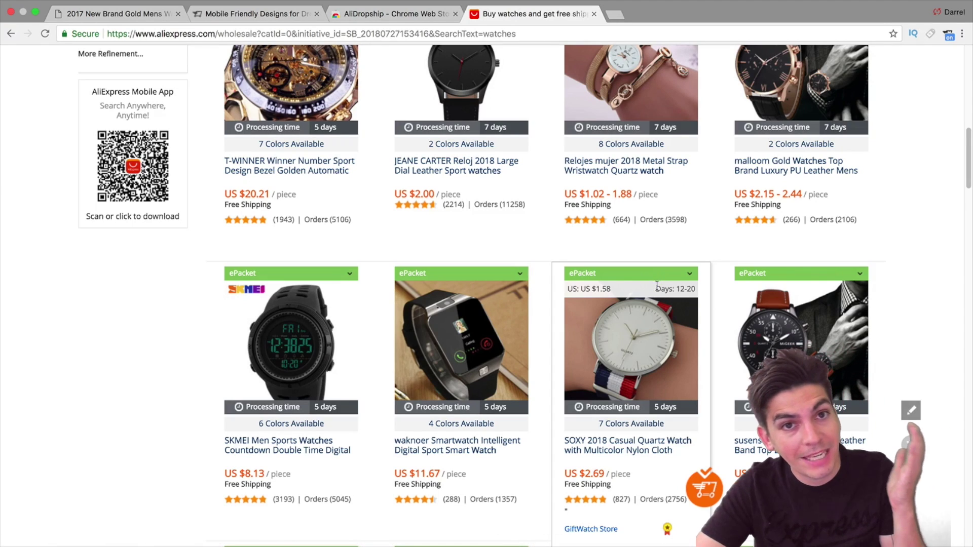
click(242, 16)
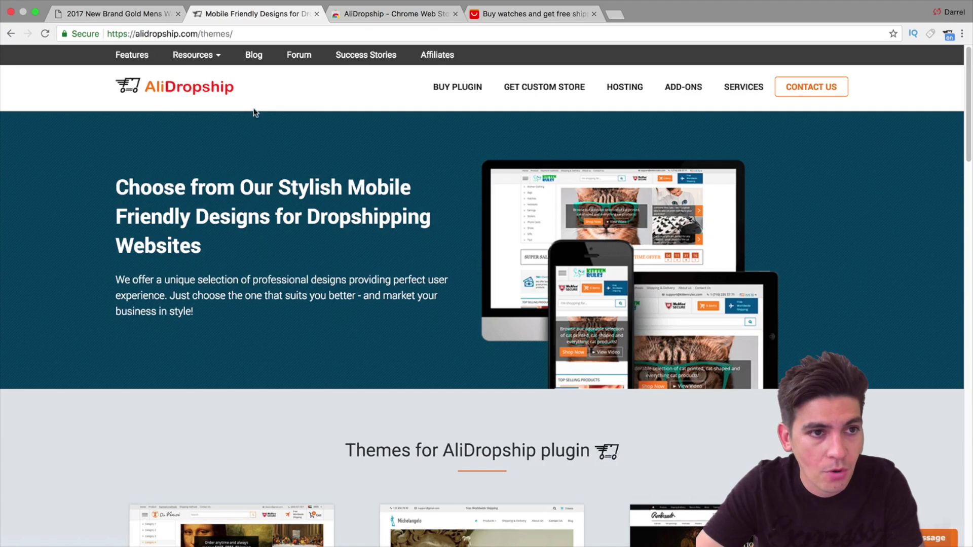
mouse_move(148, 1)
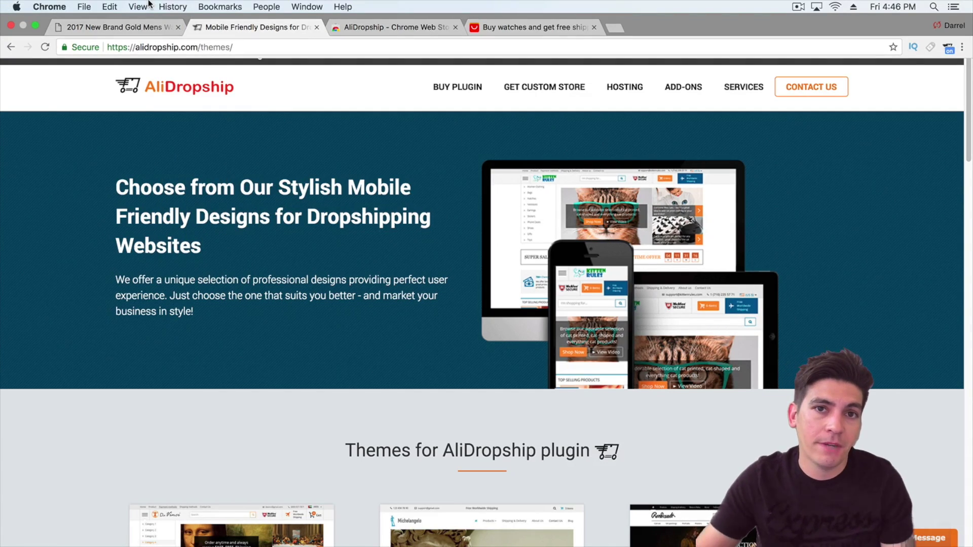